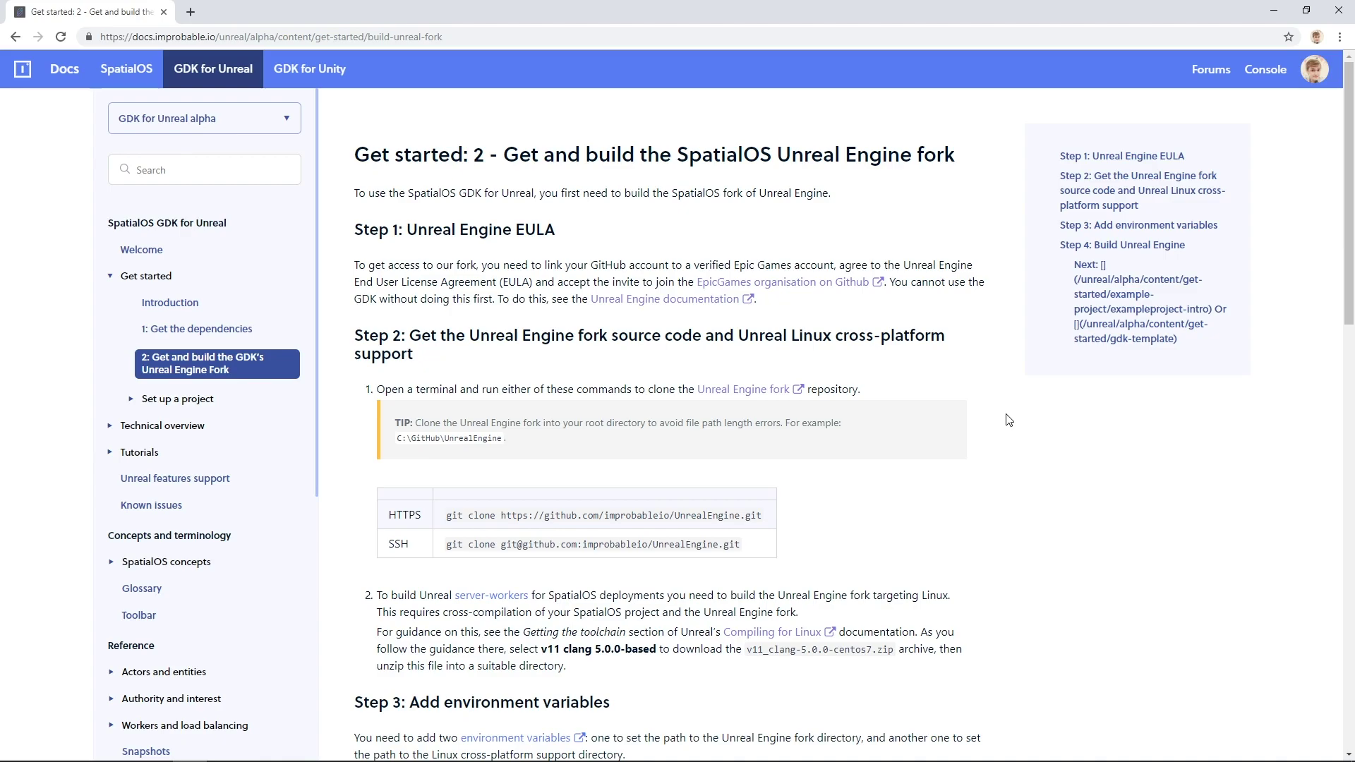
- Go to the guide's Step 1: Unreal Engine EULA section, view the linked EpicGames GitHub organisation, and return to the guide
left_click(351, 239)
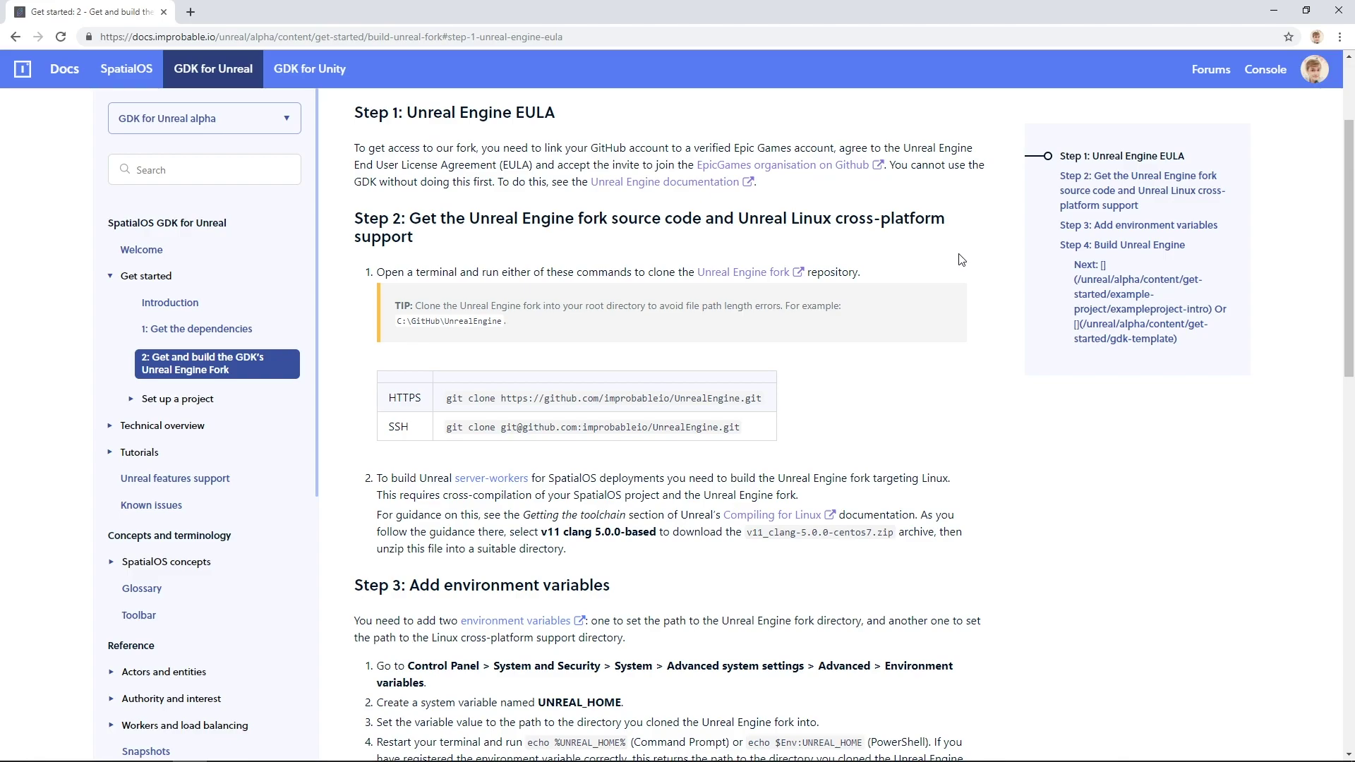
right_click(796, 168)
left_click(819, 178)
left_click(235, 17)
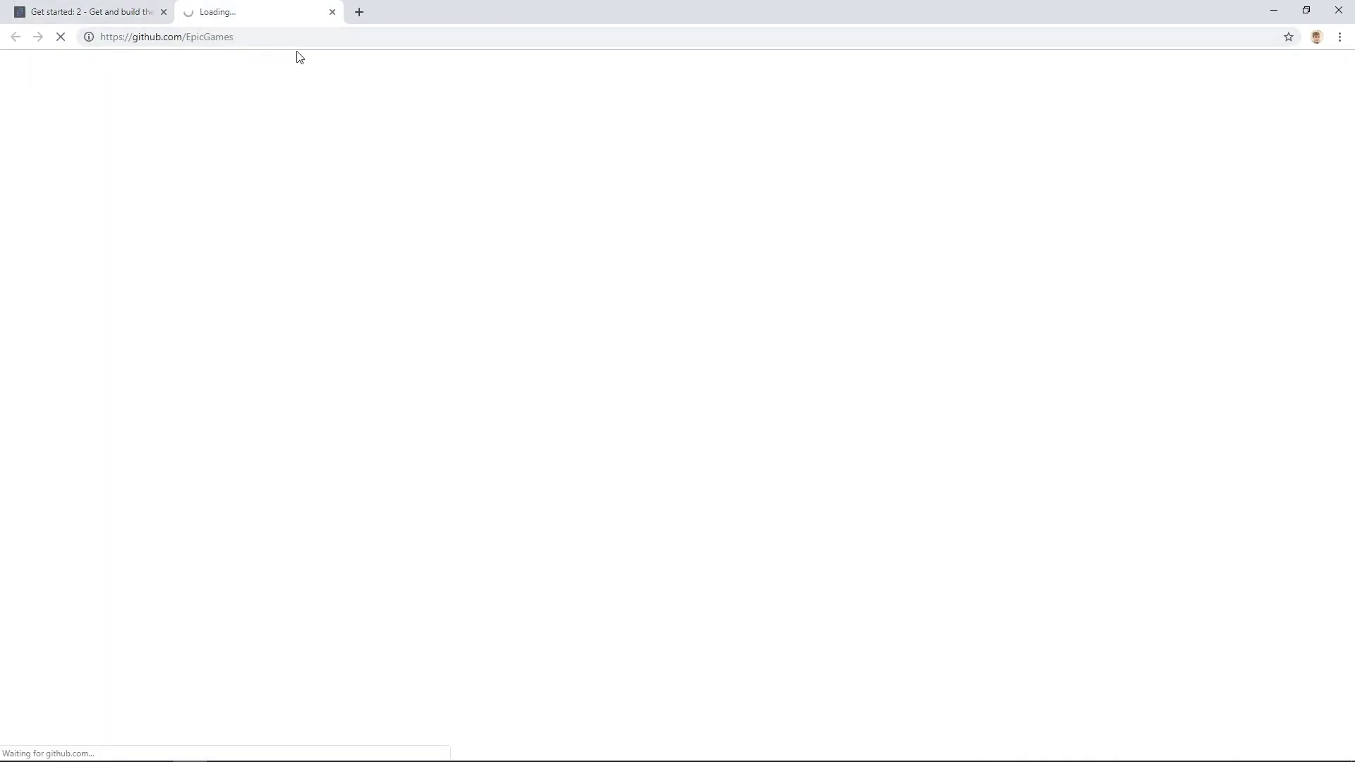
left_click(124, 17)
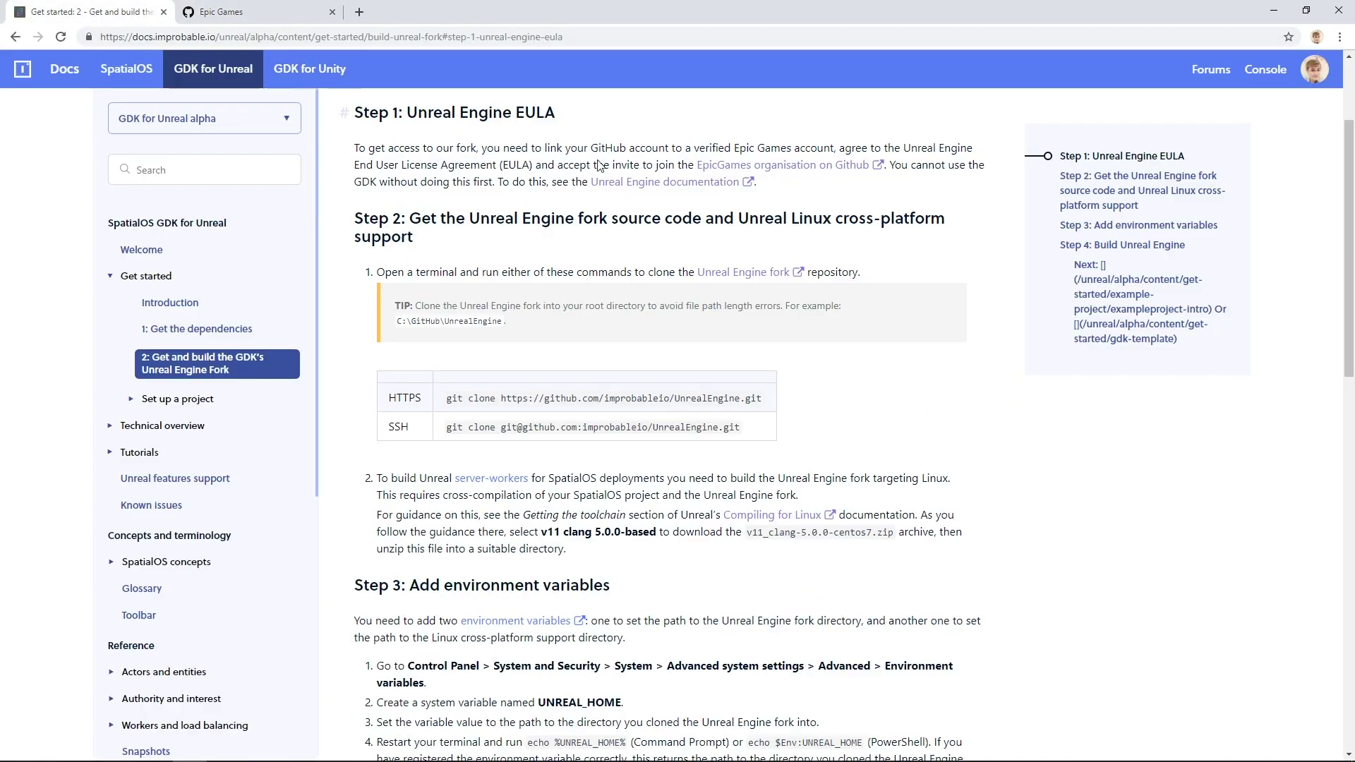
- Examine the linked Unreal Engine documentation on GitHub access, then close it and the Epic Games page
right_click(720, 191)
left_click(762, 199)
left_click(417, 12)
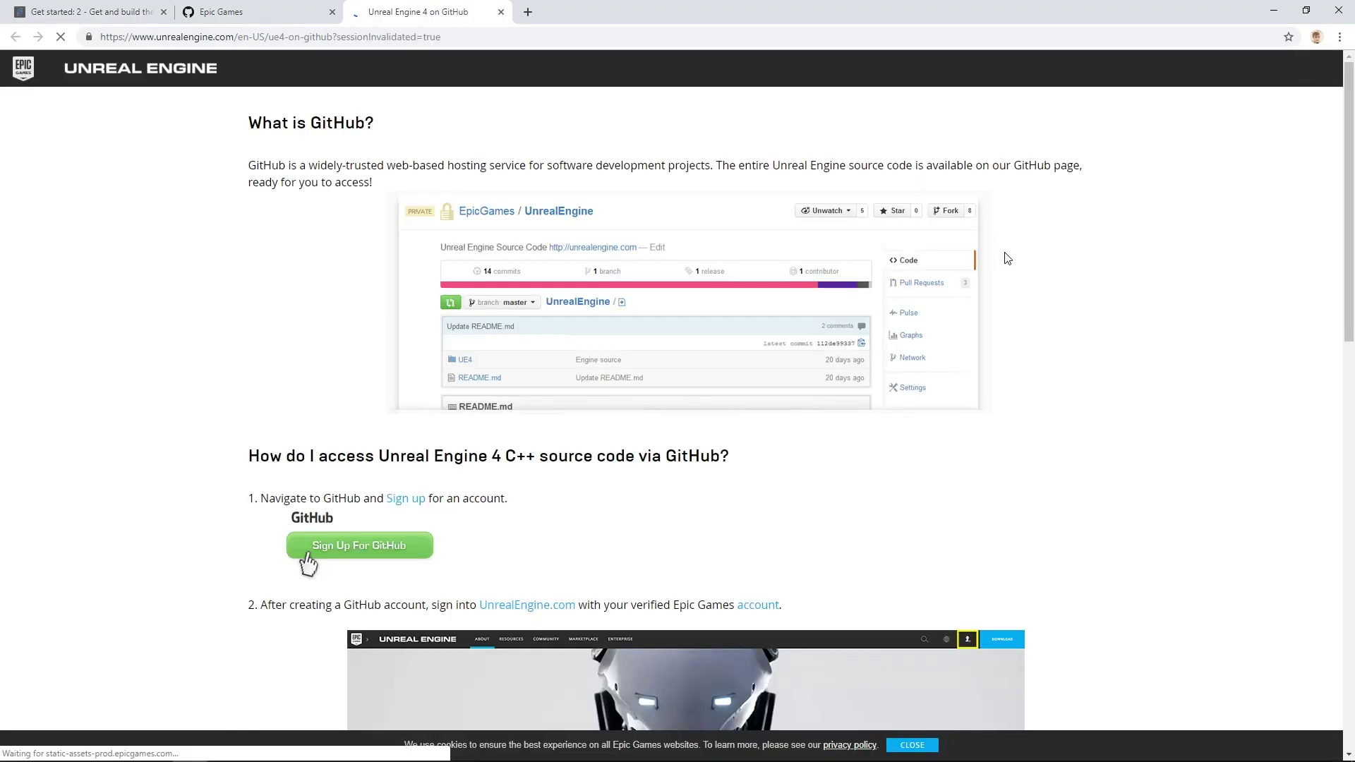
left_click_drag(1350, 148, 1339, 97)
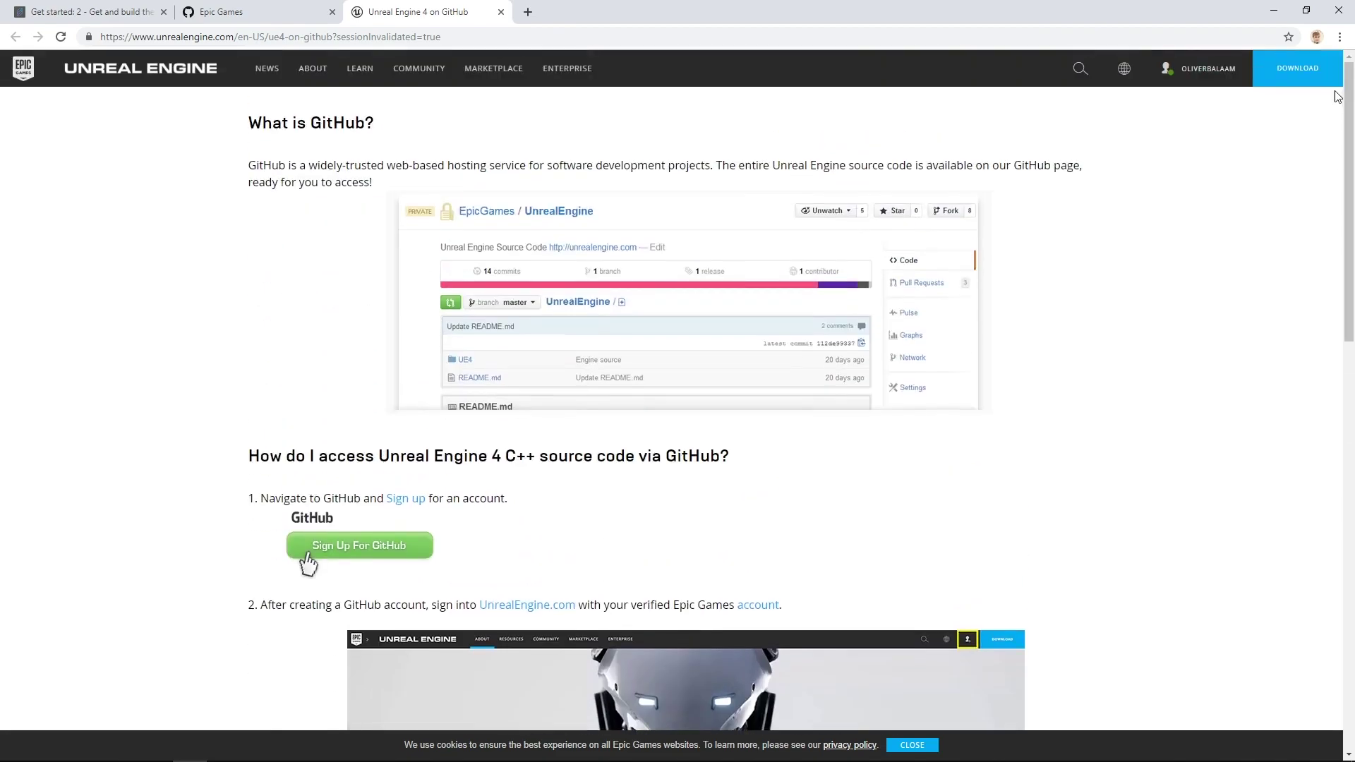
left_click(332, 13)
left_click(332, 13)
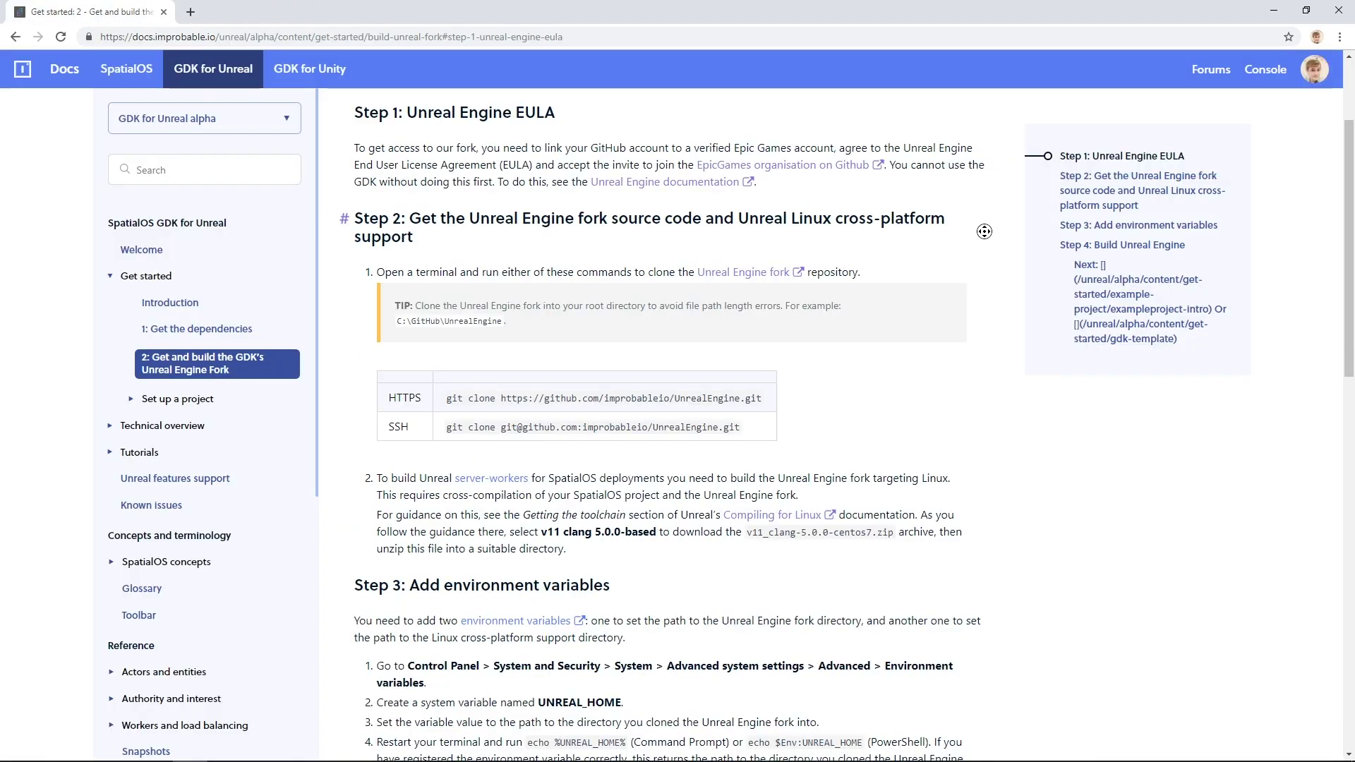
- Go to Step 2 of the guide and copy the HTTPS git clone command for the Unreal Engine fork
left_click(1088, 185)
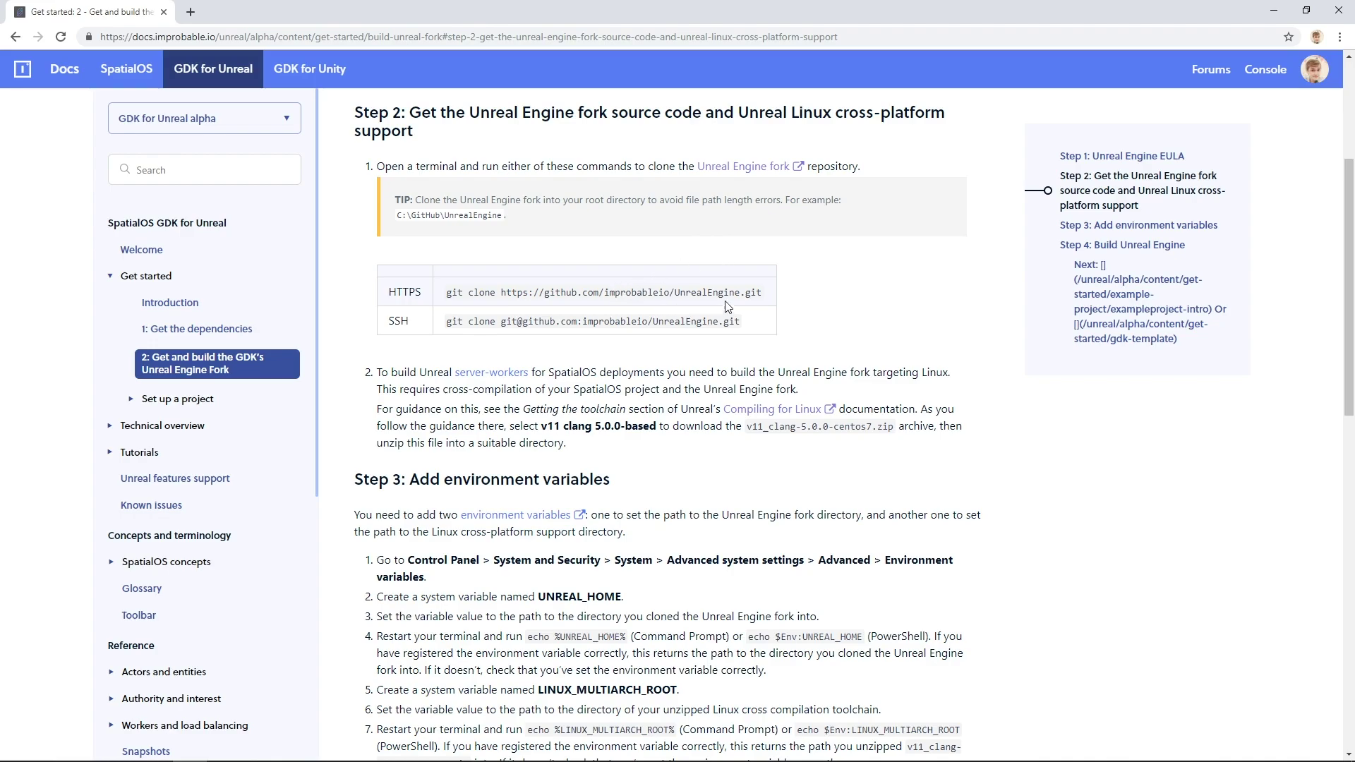
left_click_drag(762, 291, 438, 297)
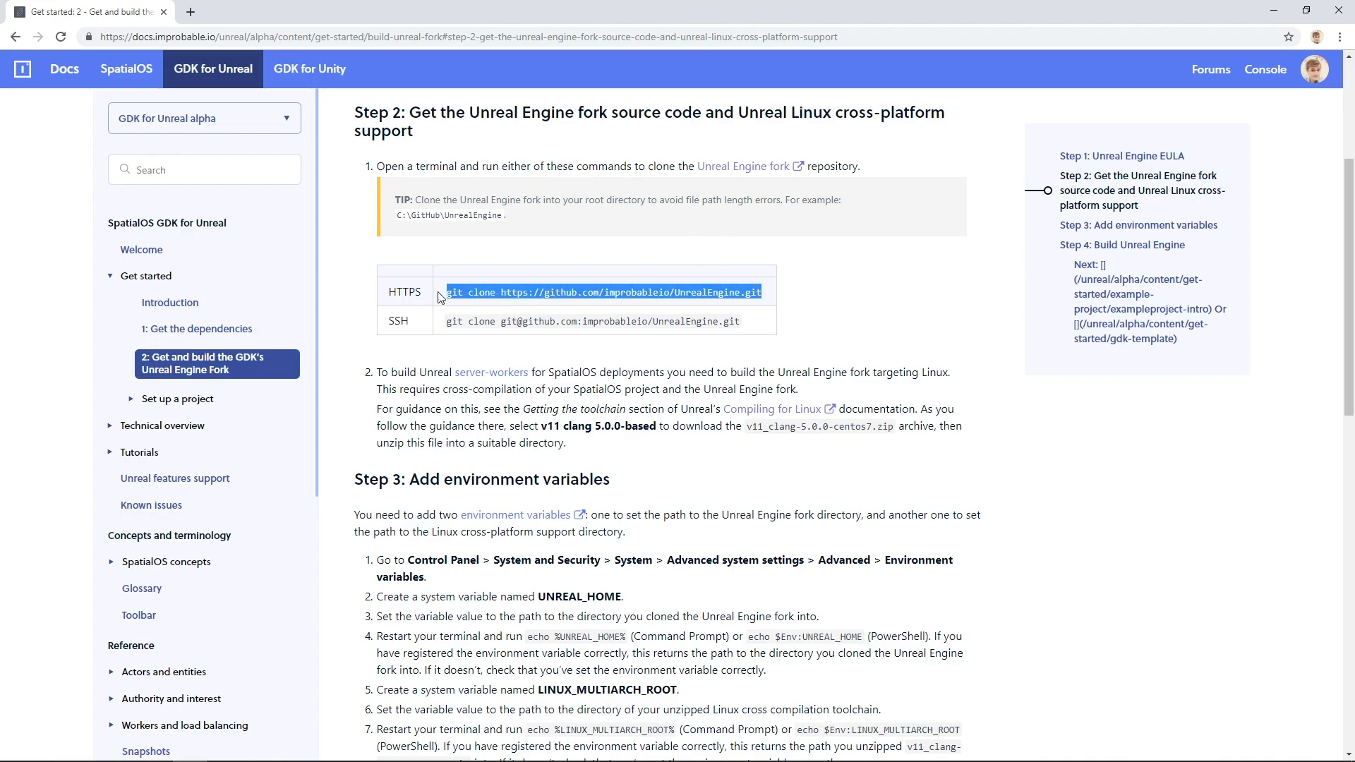
right_click(487, 285)
left_click(520, 299)
- Open a Windows PowerShell terminal
key("super")
type("power")
key("Return")
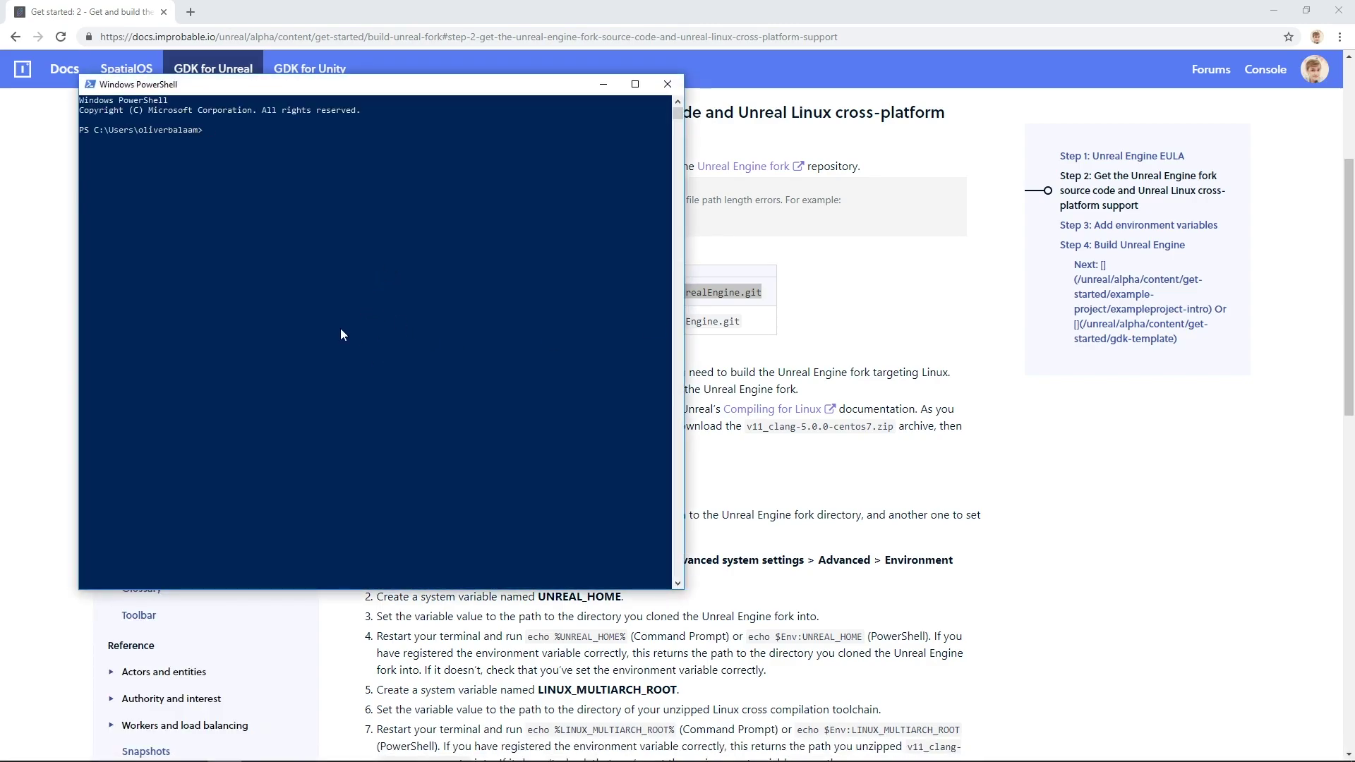
- Browse to the unreal folder on the C: drive in File Explorer, copy its path, and minimize the window
left_click(121, 748)
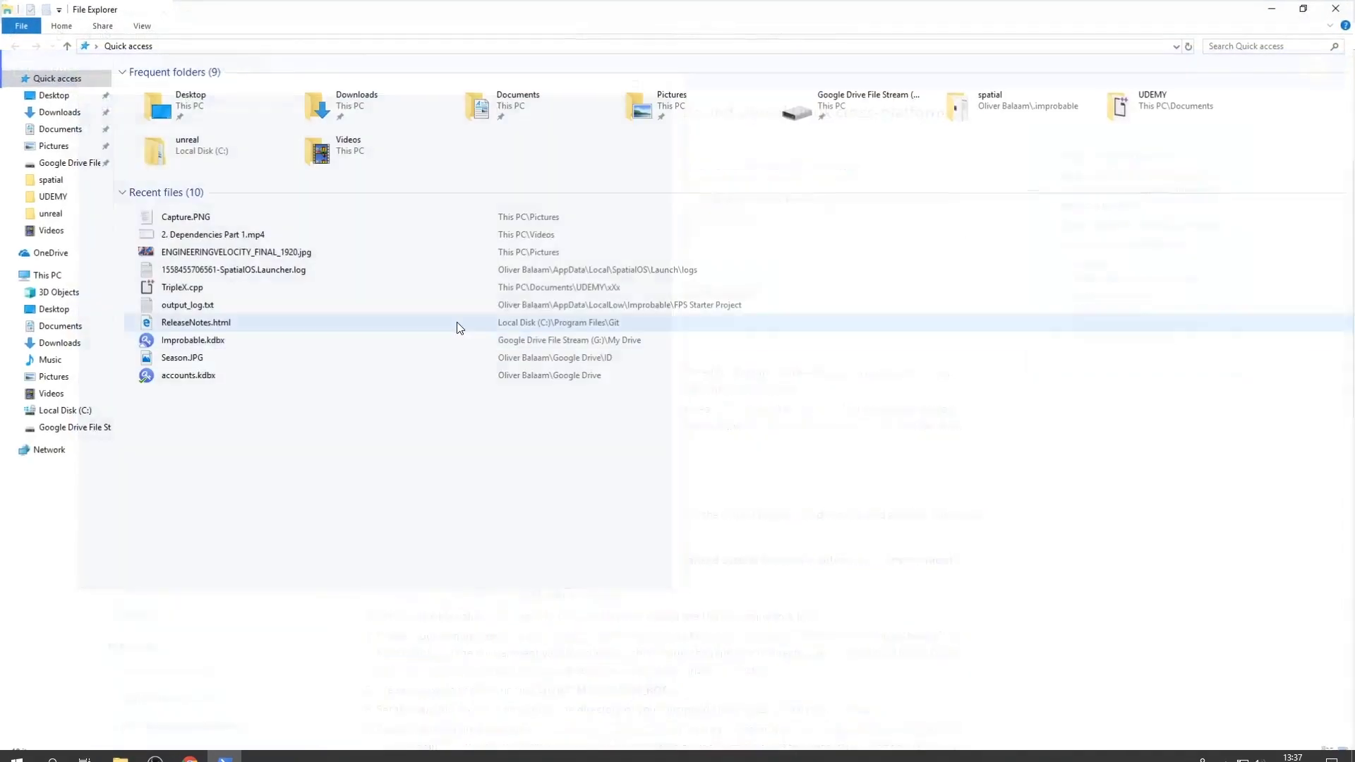
left_click(50, 278)
double_click(181, 203)
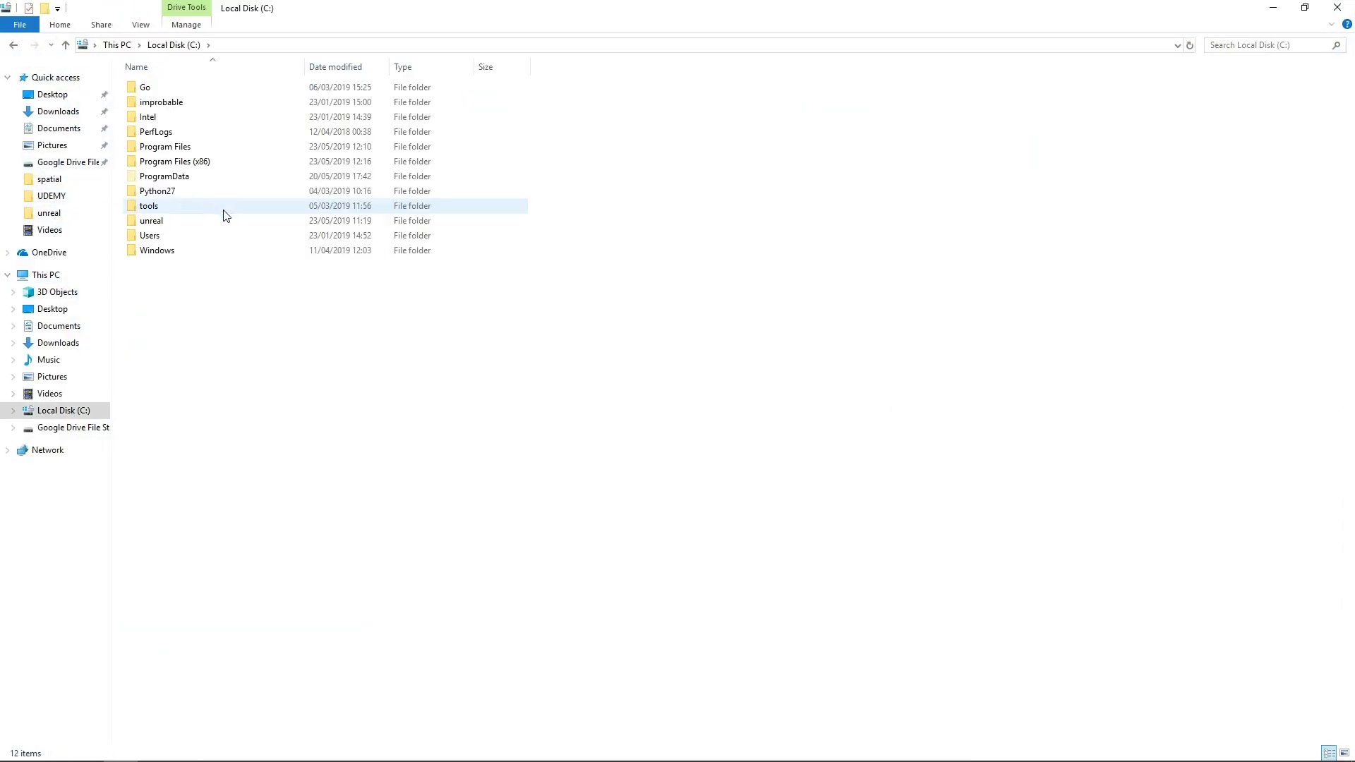
double_click(158, 224)
left_click(329, 48)
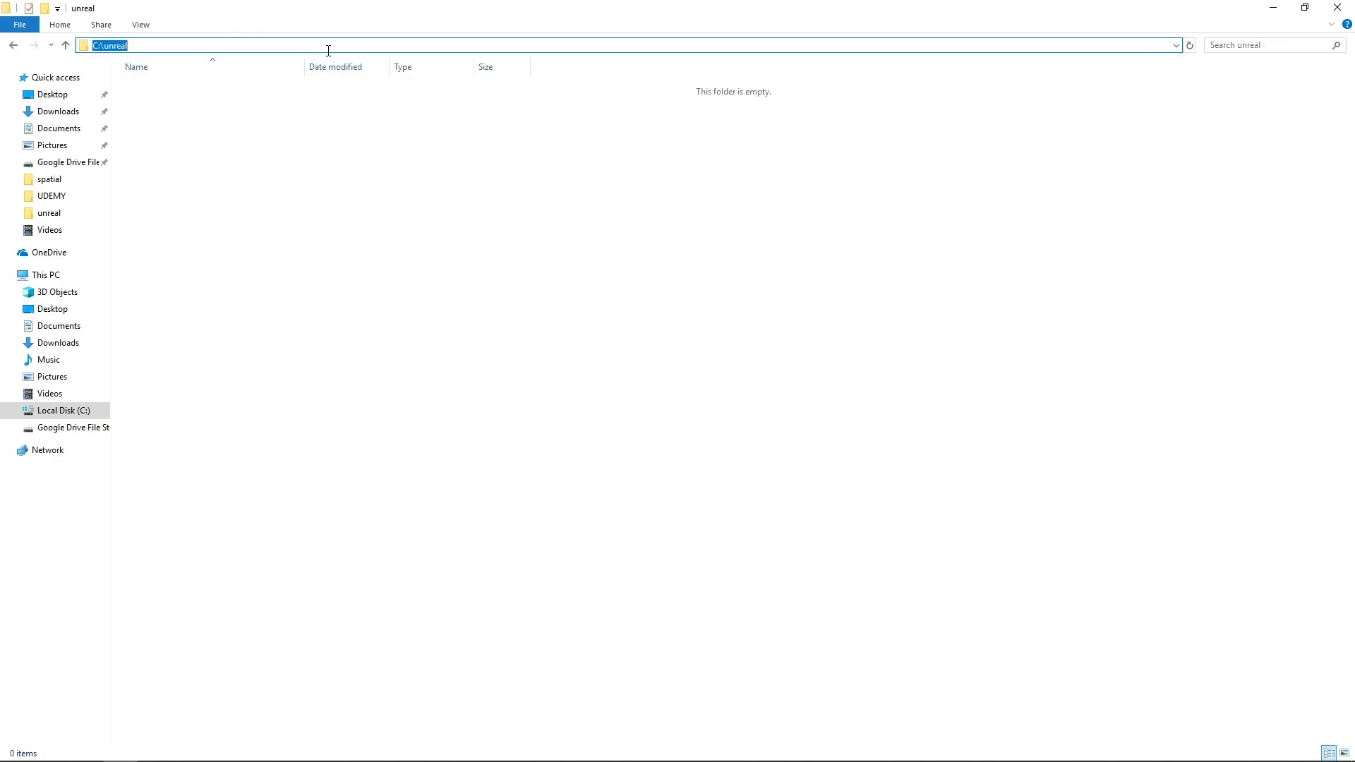
left_click(419, 274)
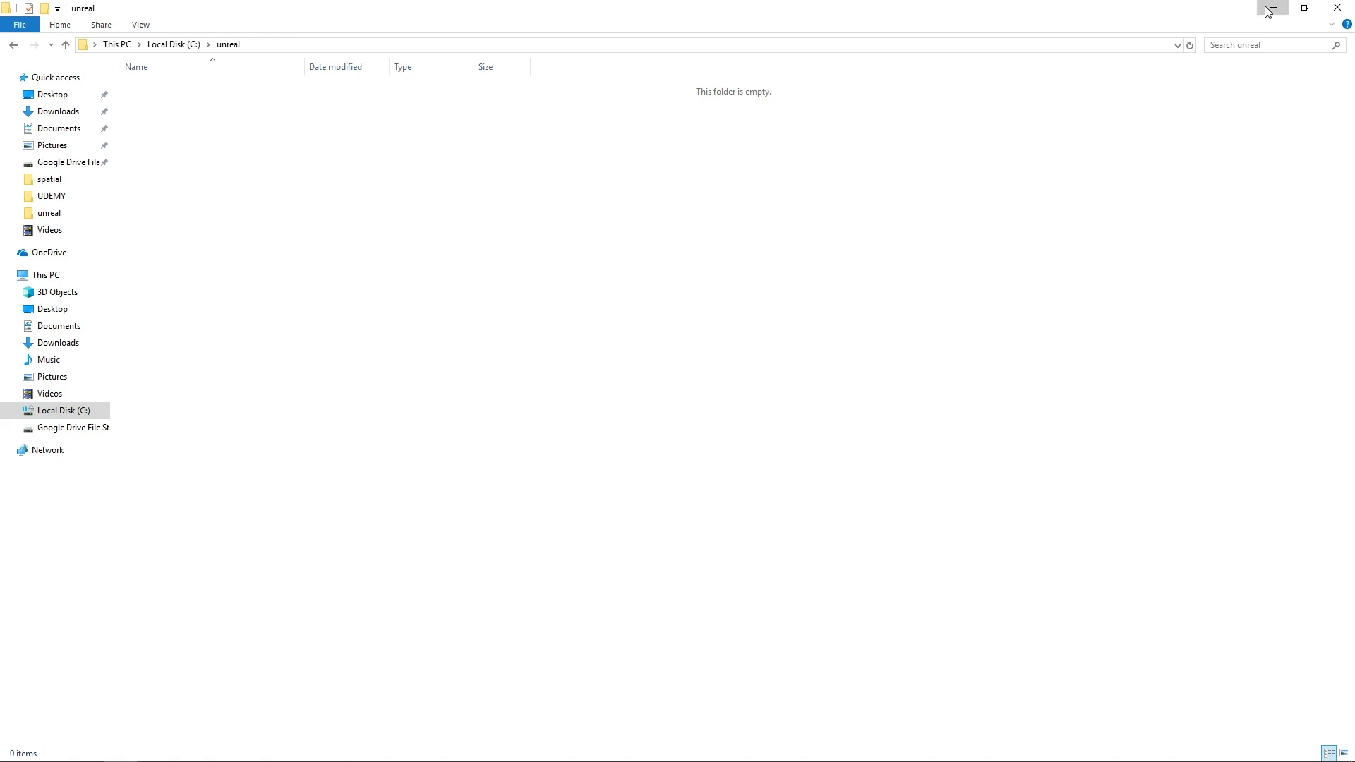
left_click(1272, 10)
- Change the PowerShell working directory to C:\unreal
key("Escape")
type("cd C:\\unreal")
key("Return")
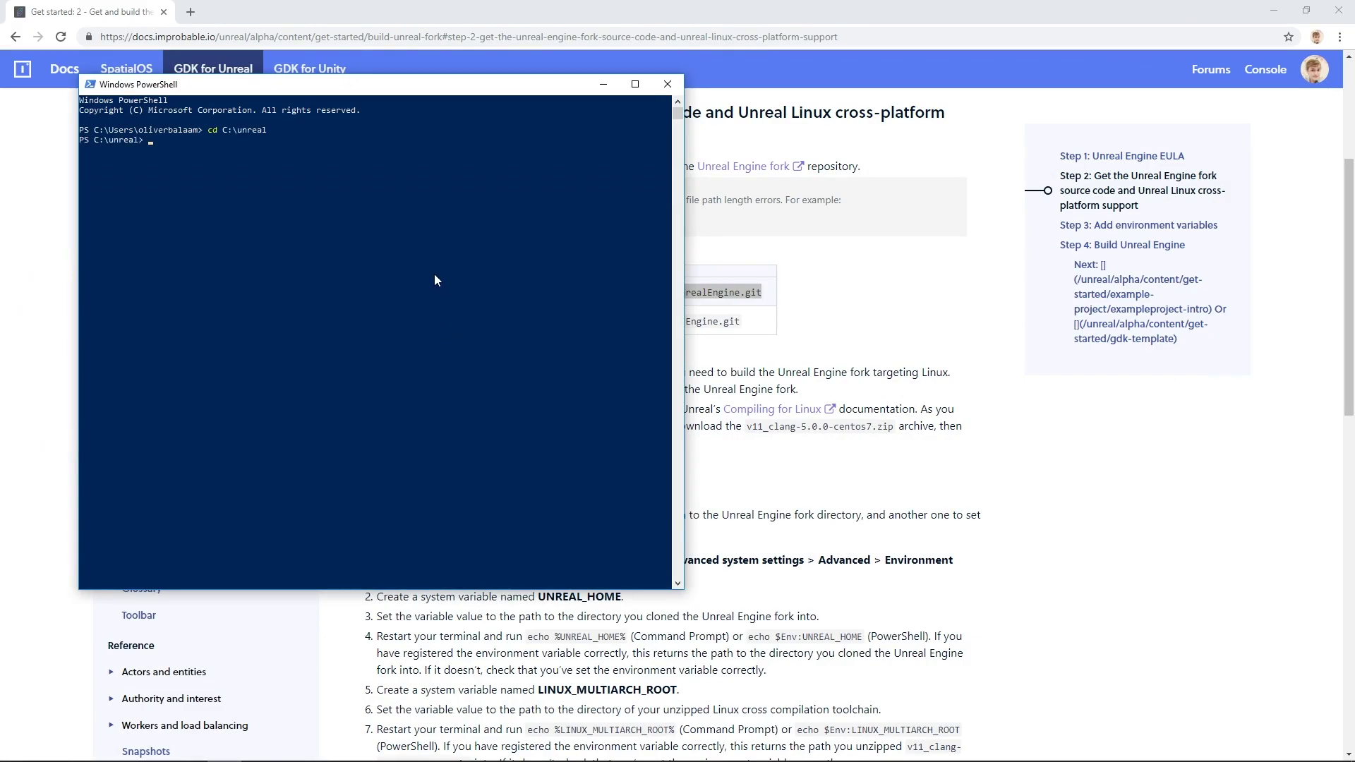
left_click(860, 275)
left_click_drag(446, 292, 763, 292)
right_click(749, 291)
left_click(769, 303)
left_click(224, 749)
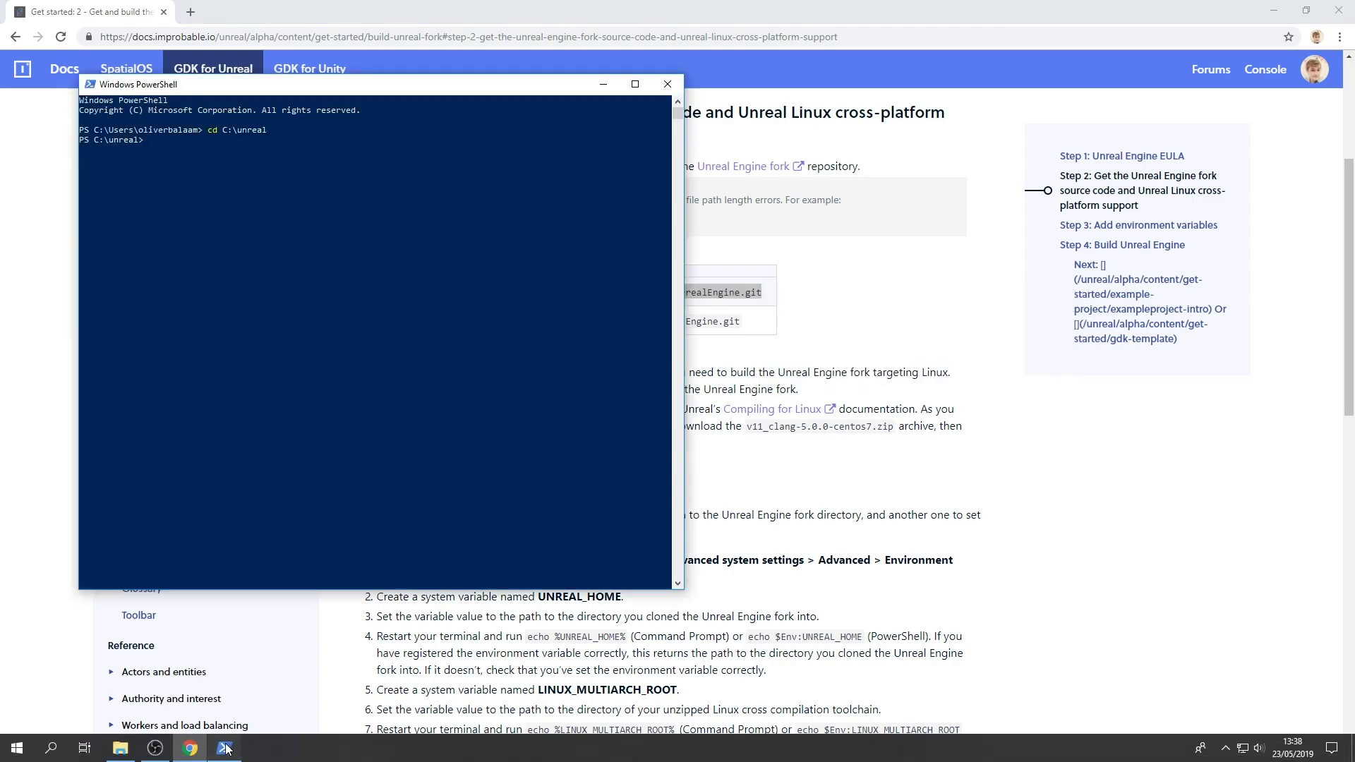
right_click(400, 200)
key("Return")
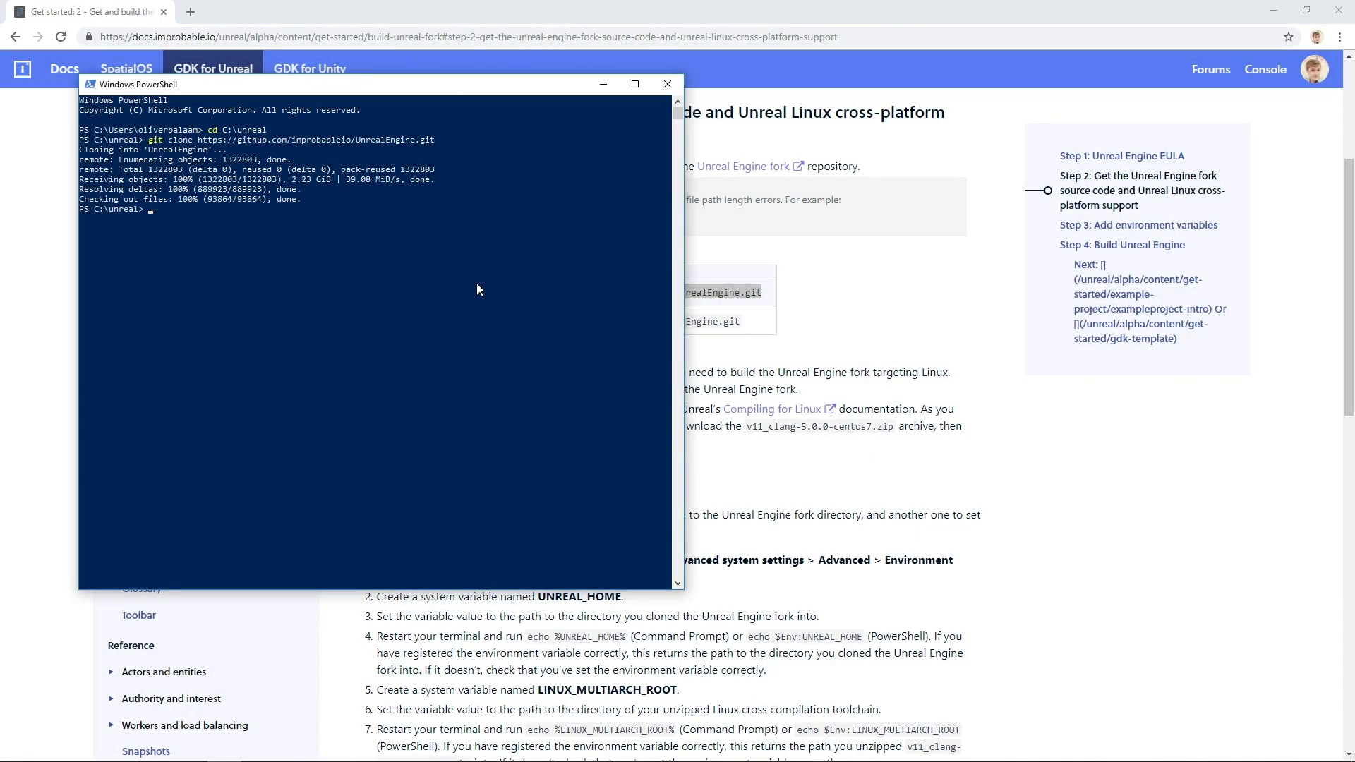
left_click(666, 83)
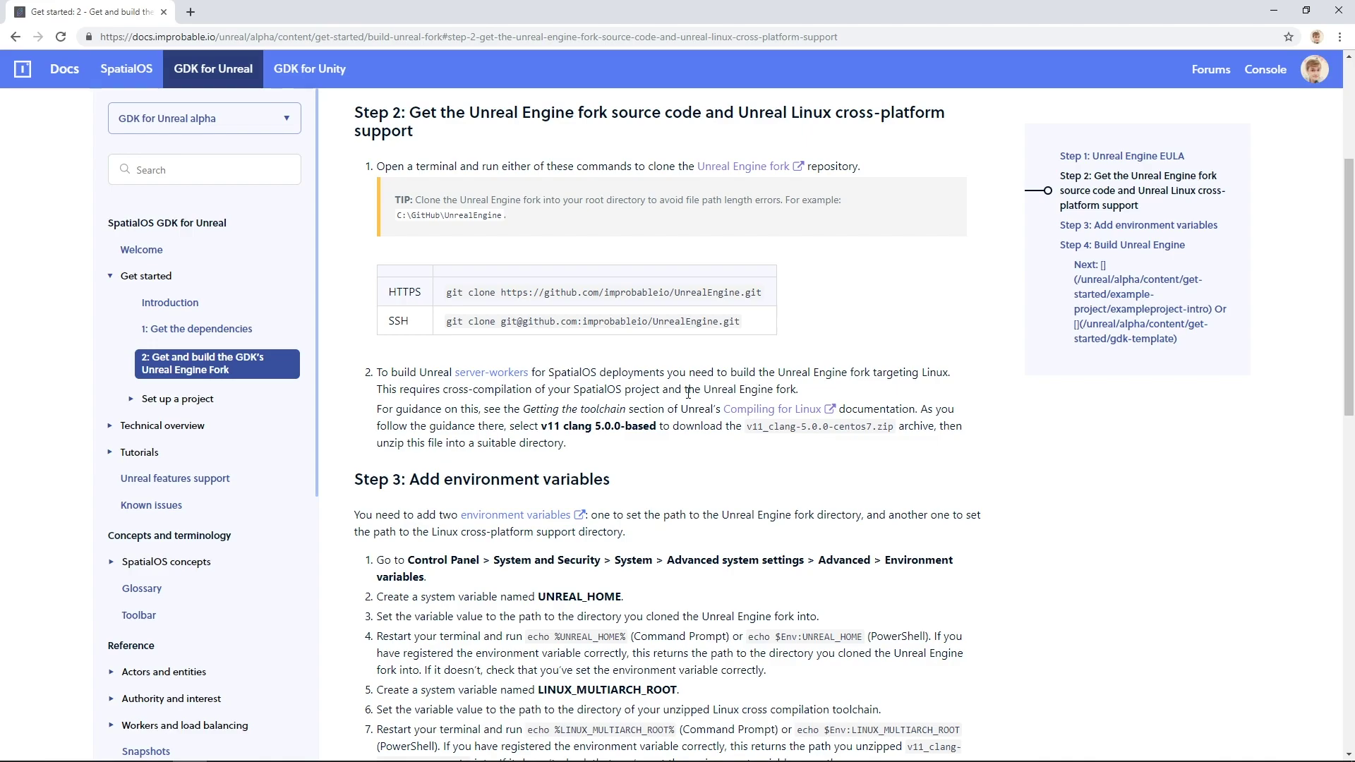
- Open the guide's Compiling for Linux documentation and download the v11 clang 5.0.0-based toolchain
right_click(761, 417)
left_click(777, 422)
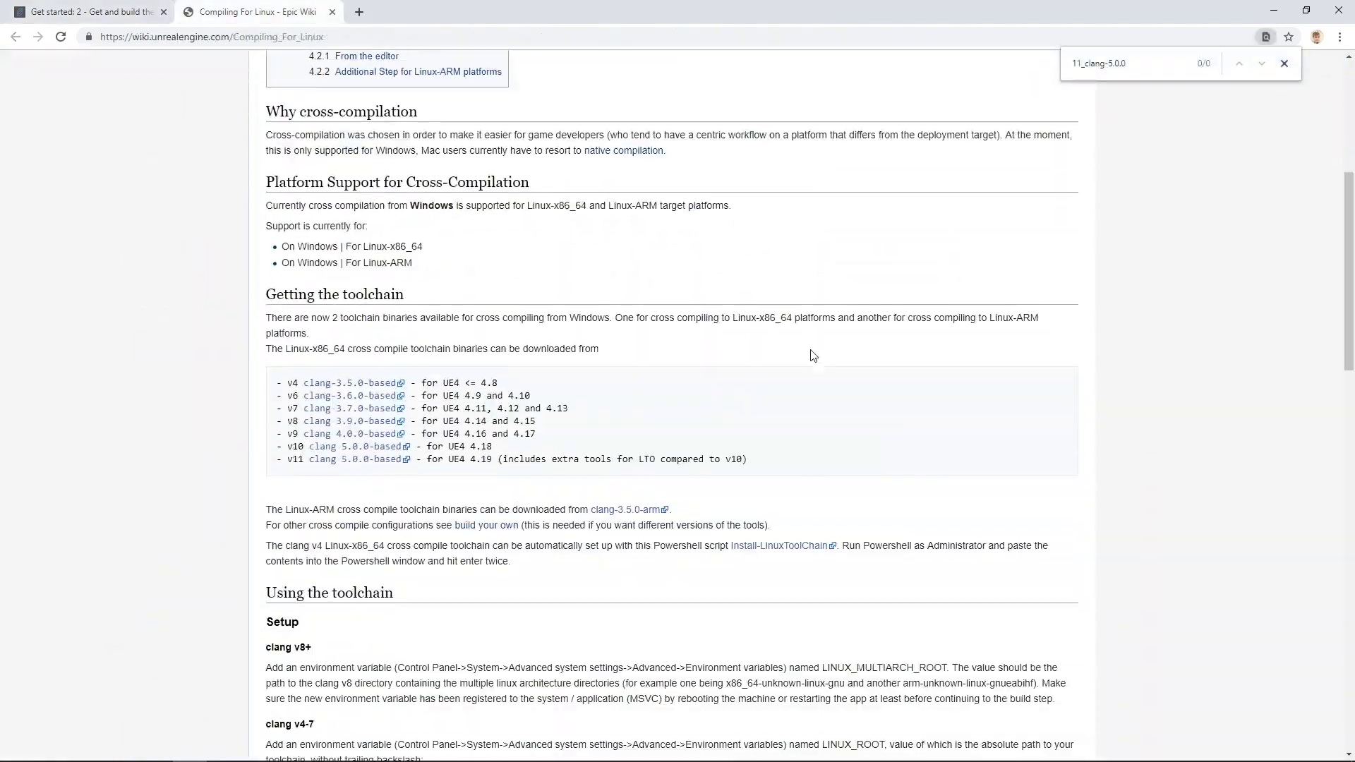
scroll(804, 357, "down", 1)
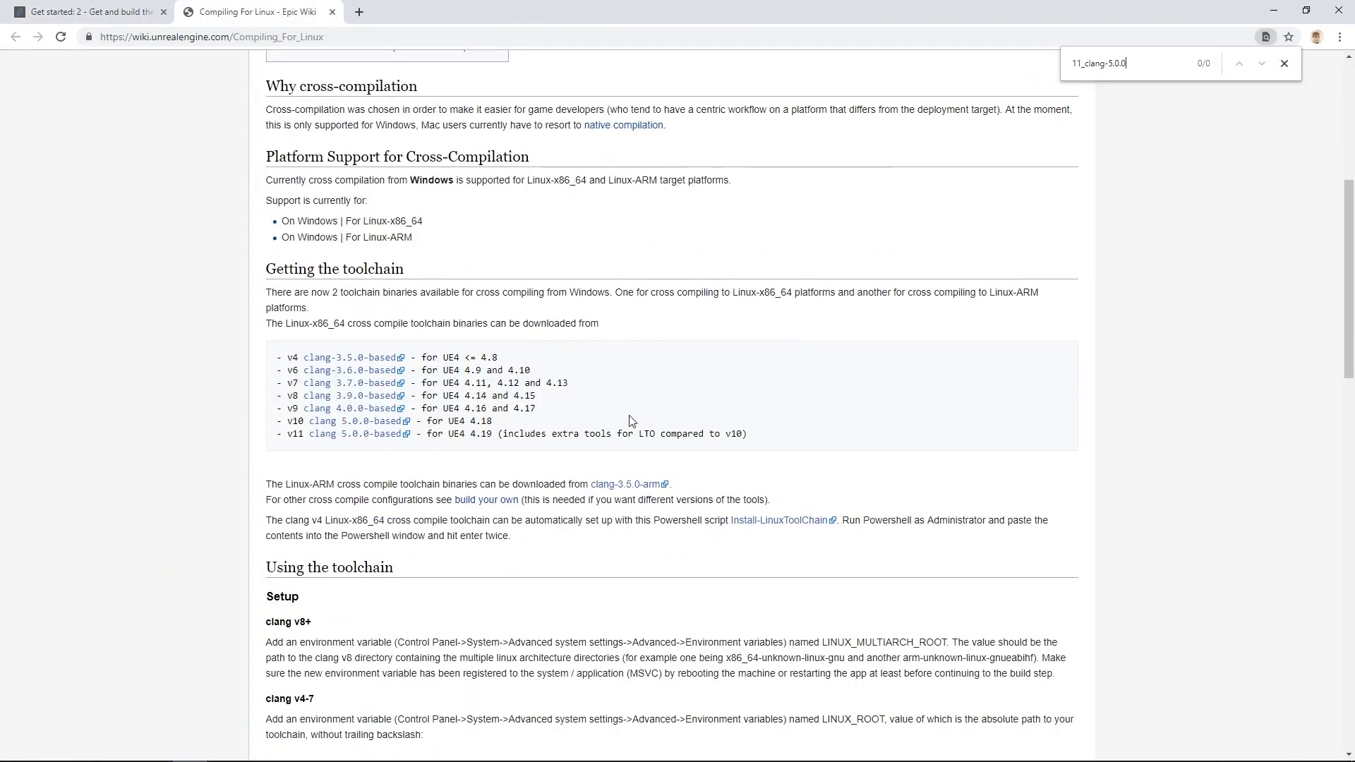
left_click(371, 437)
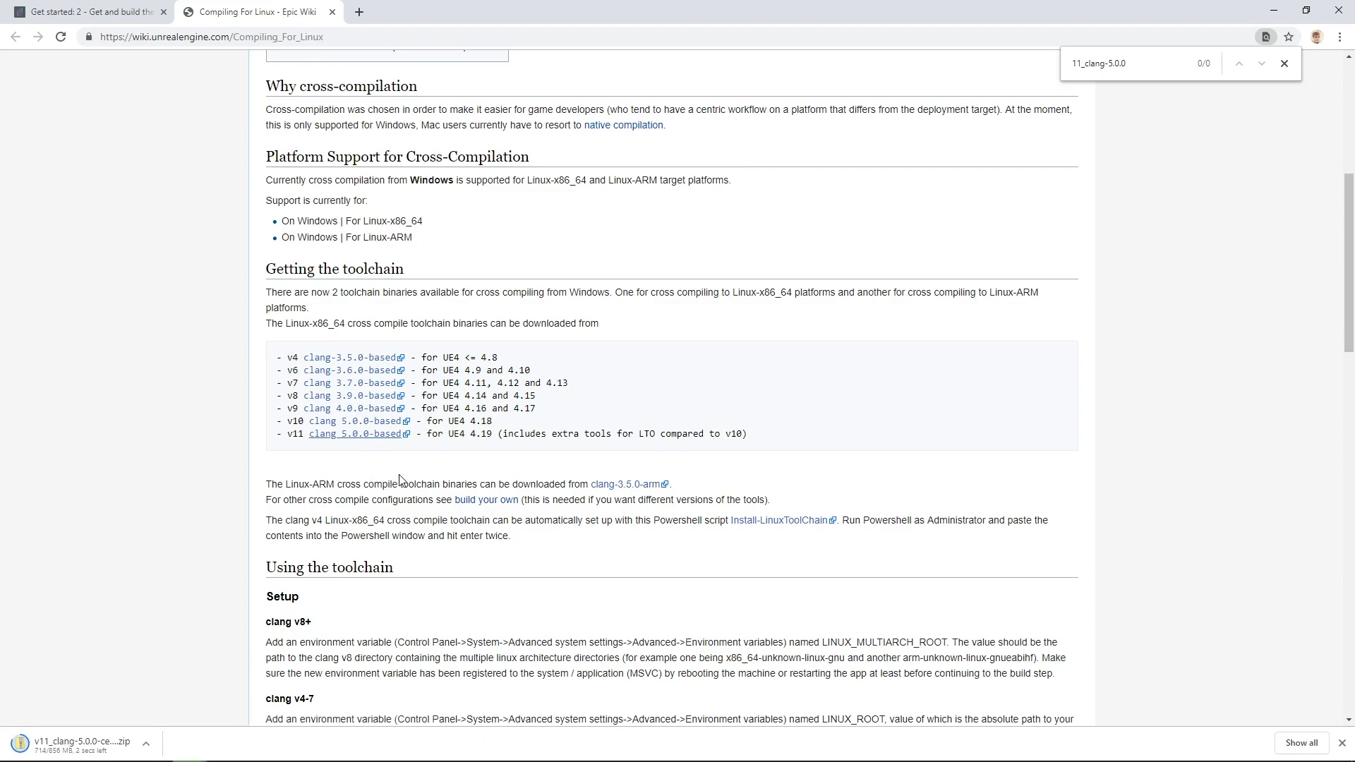
- Copy the downloaded v11_clang-5.0.0-centos7.zip from Downloads into the C:\unreal folder
left_click(78, 744)
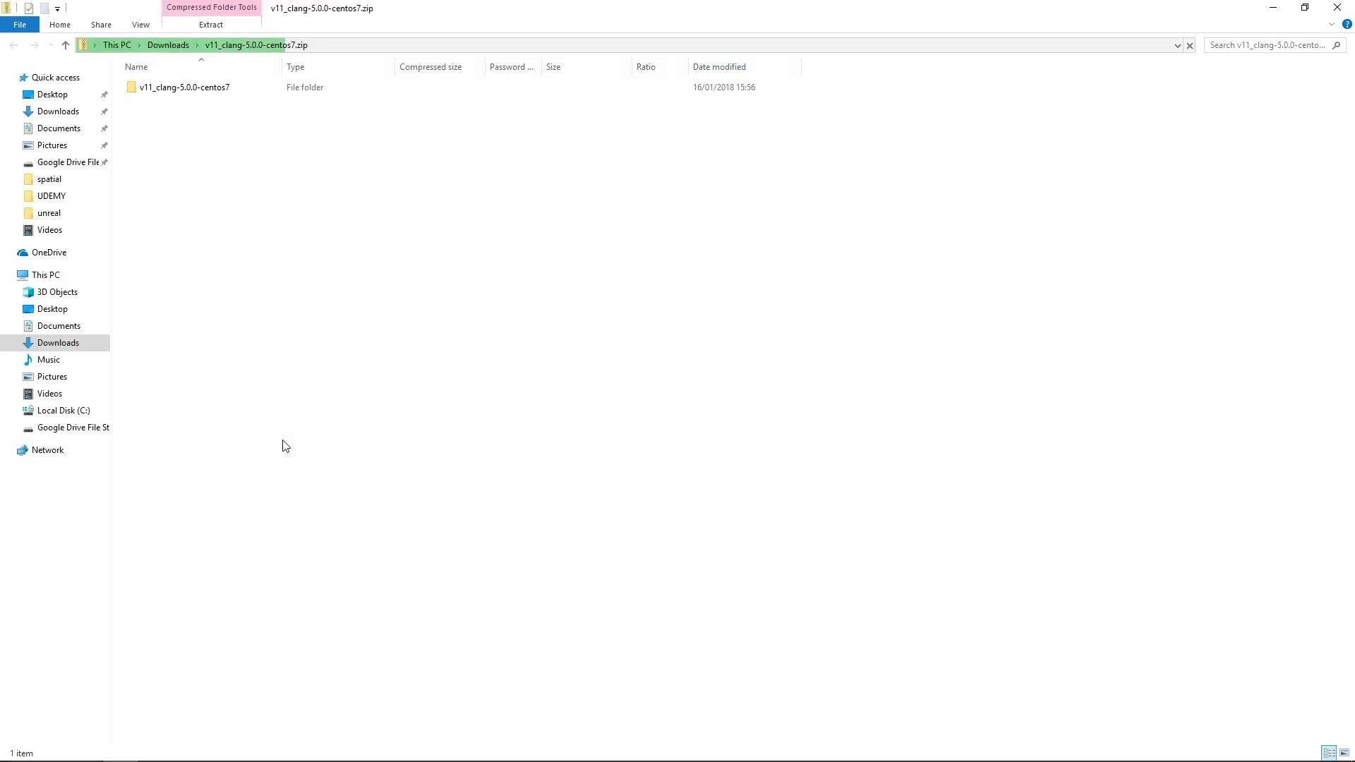
left_click(168, 44)
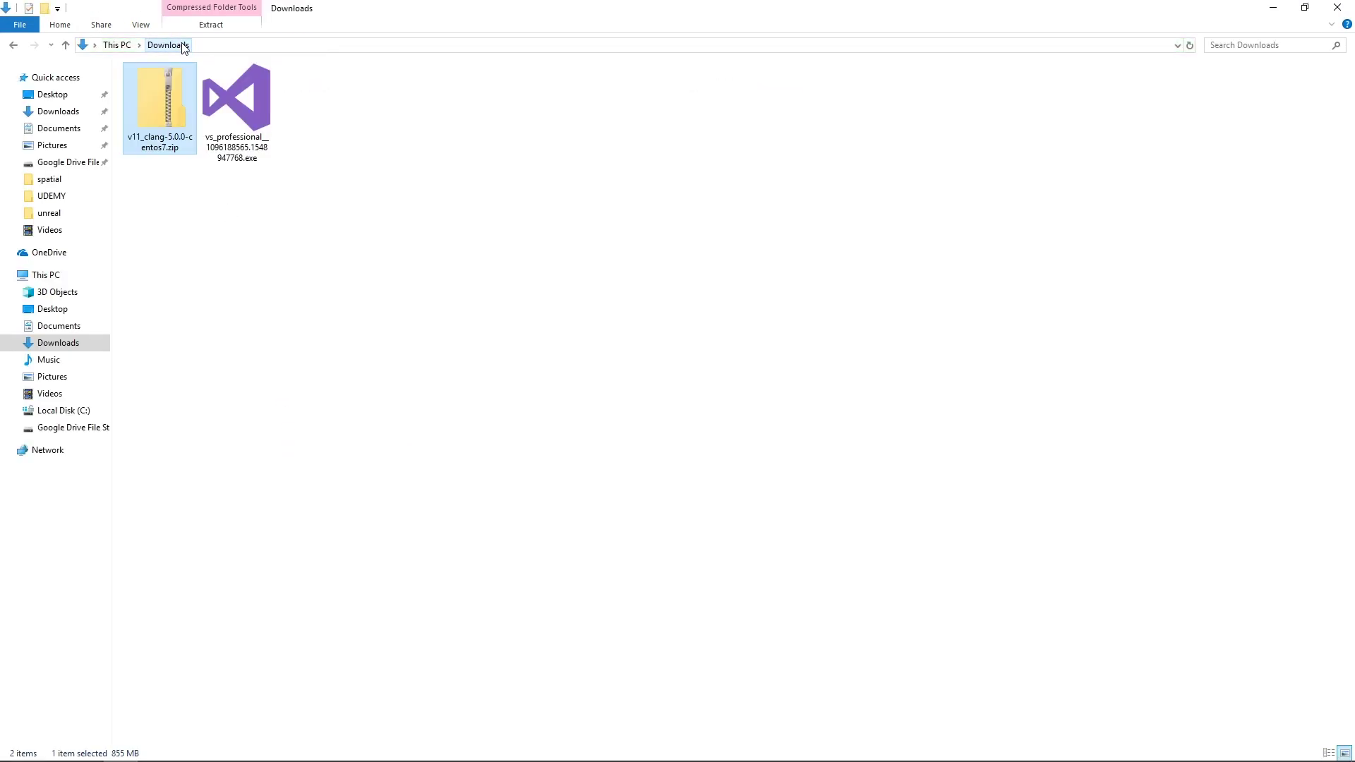
right_click(163, 115)
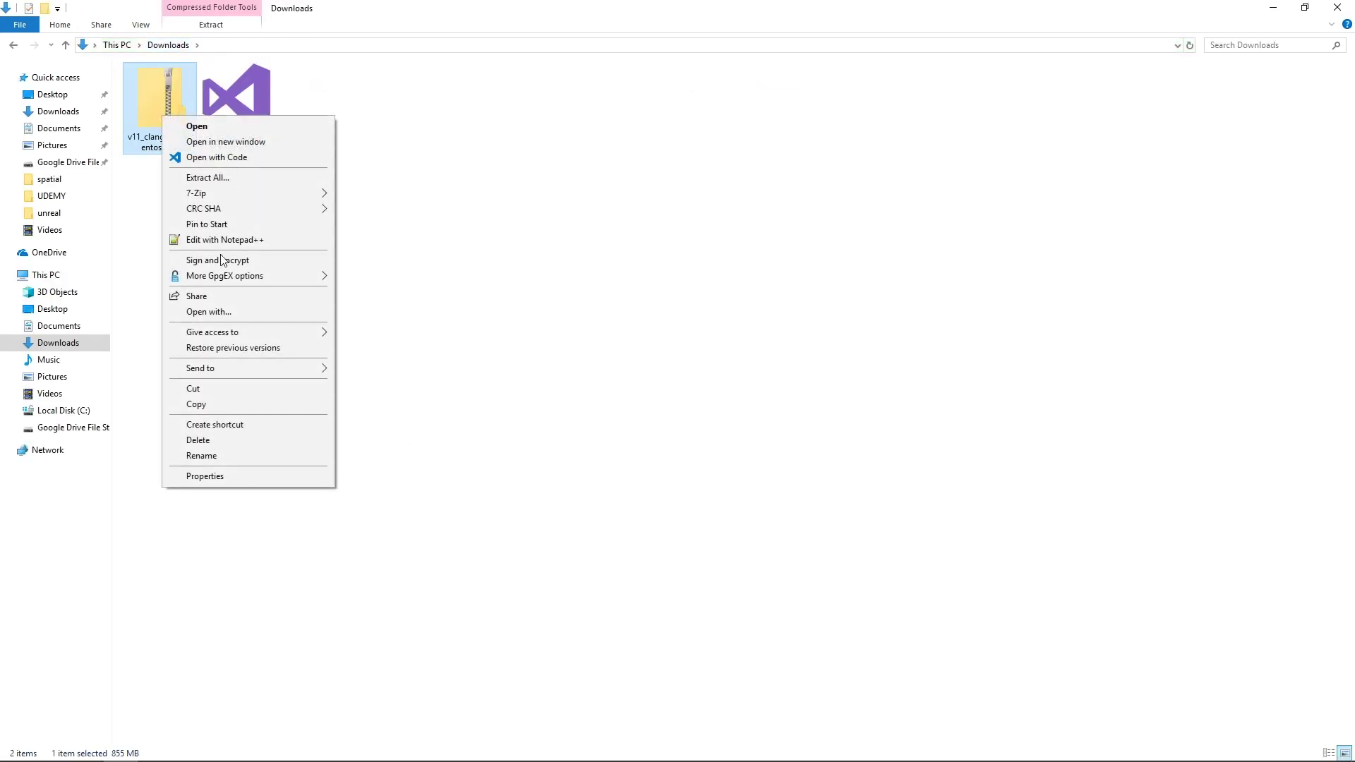
left_click(224, 402)
left_click(68, 274)
double_click(197, 205)
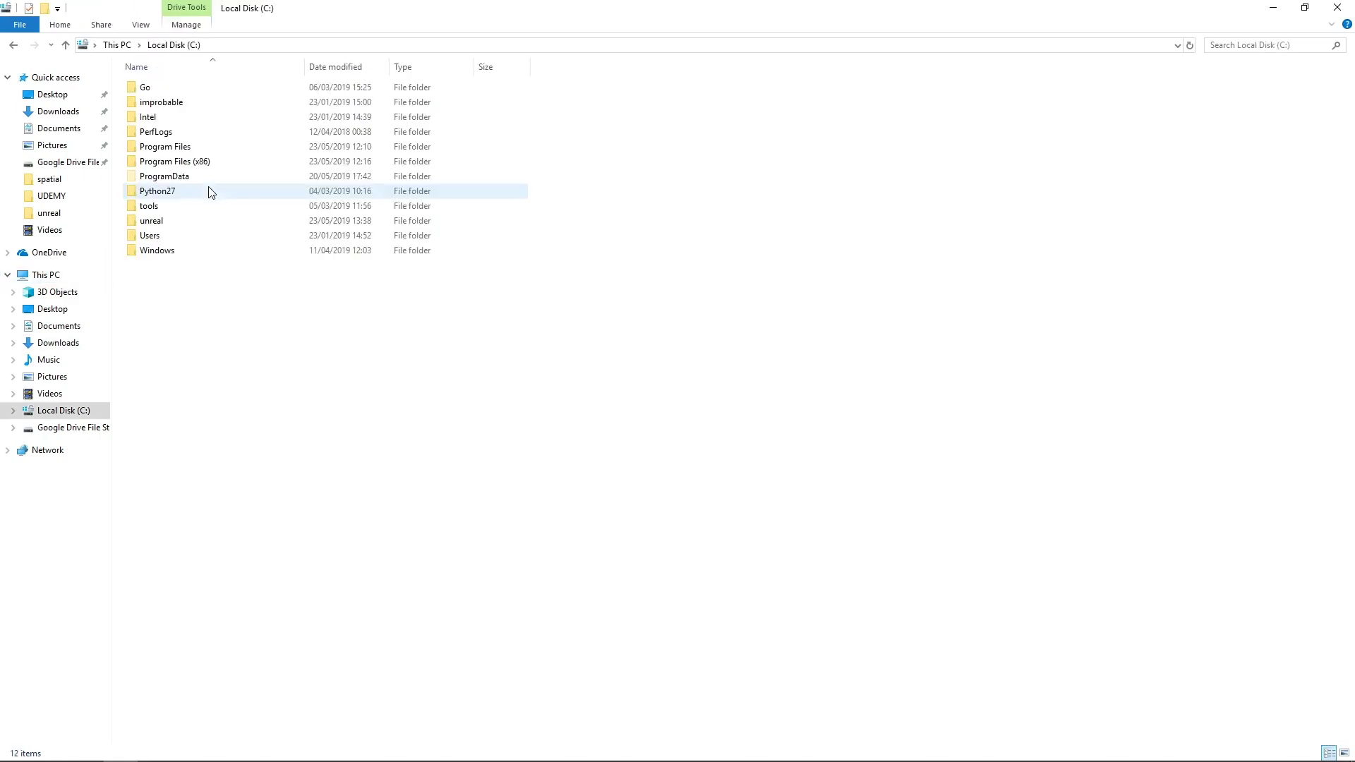
double_click(161, 226)
key("ctrl+v")
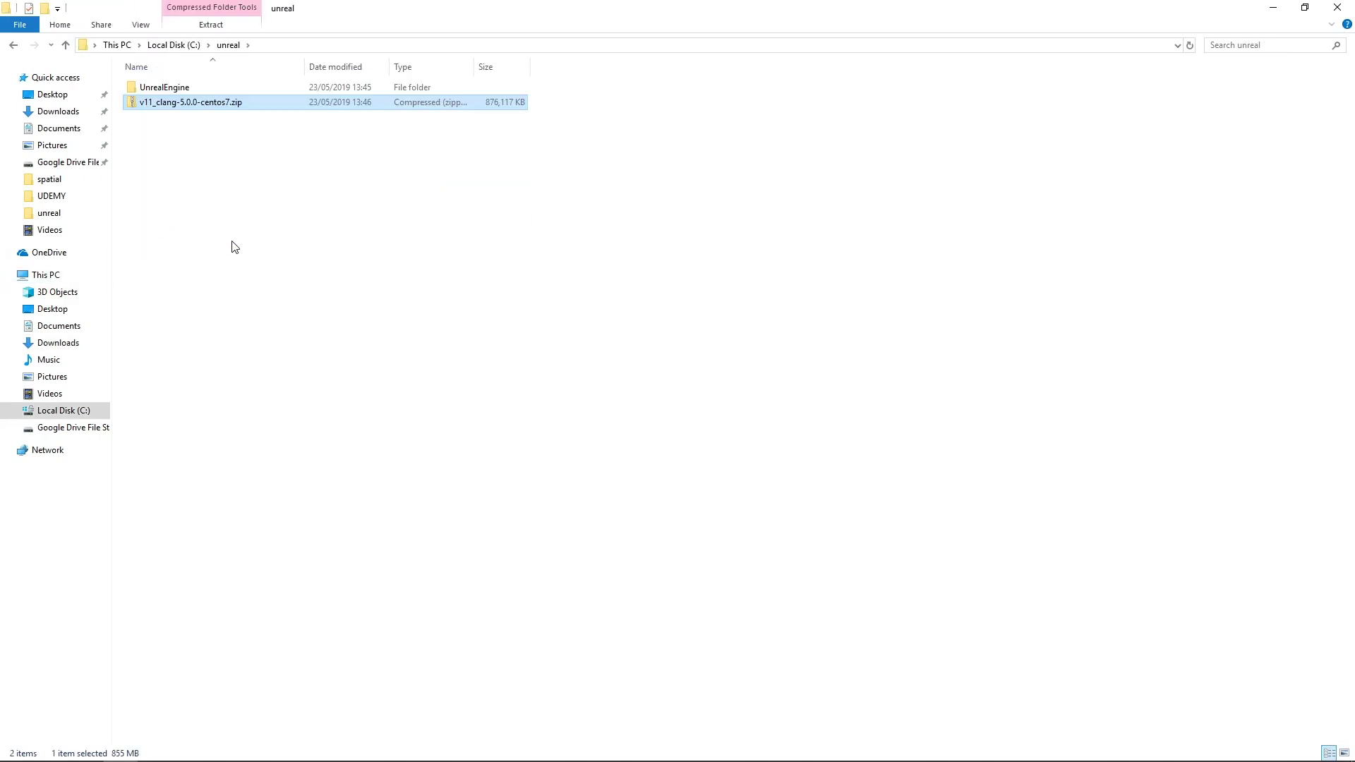
- Extract v11_clang-5.0.0-centos7.zip inside C:\unreal and delete the copied zip archive from that folder
right_click(160, 104)
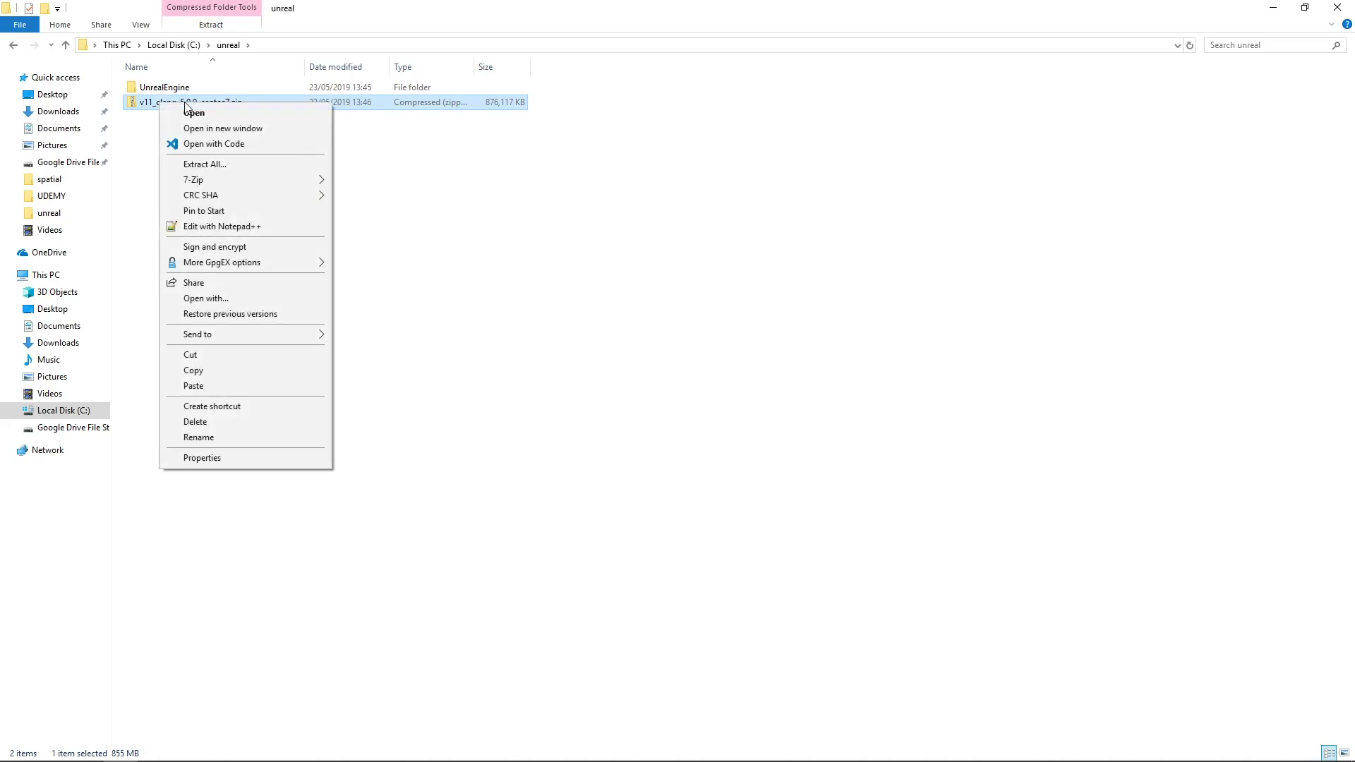
left_click(248, 165)
left_click(802, 522)
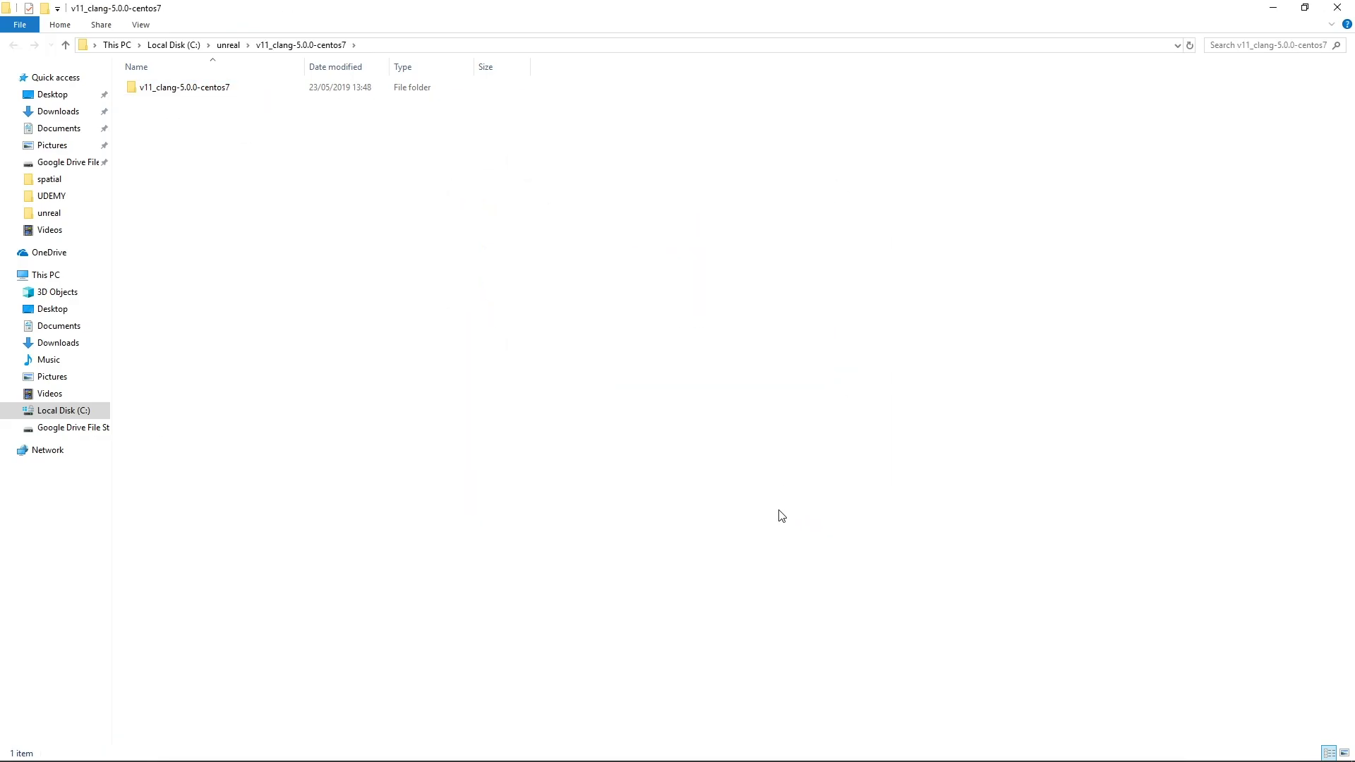
left_click(1336, 7)
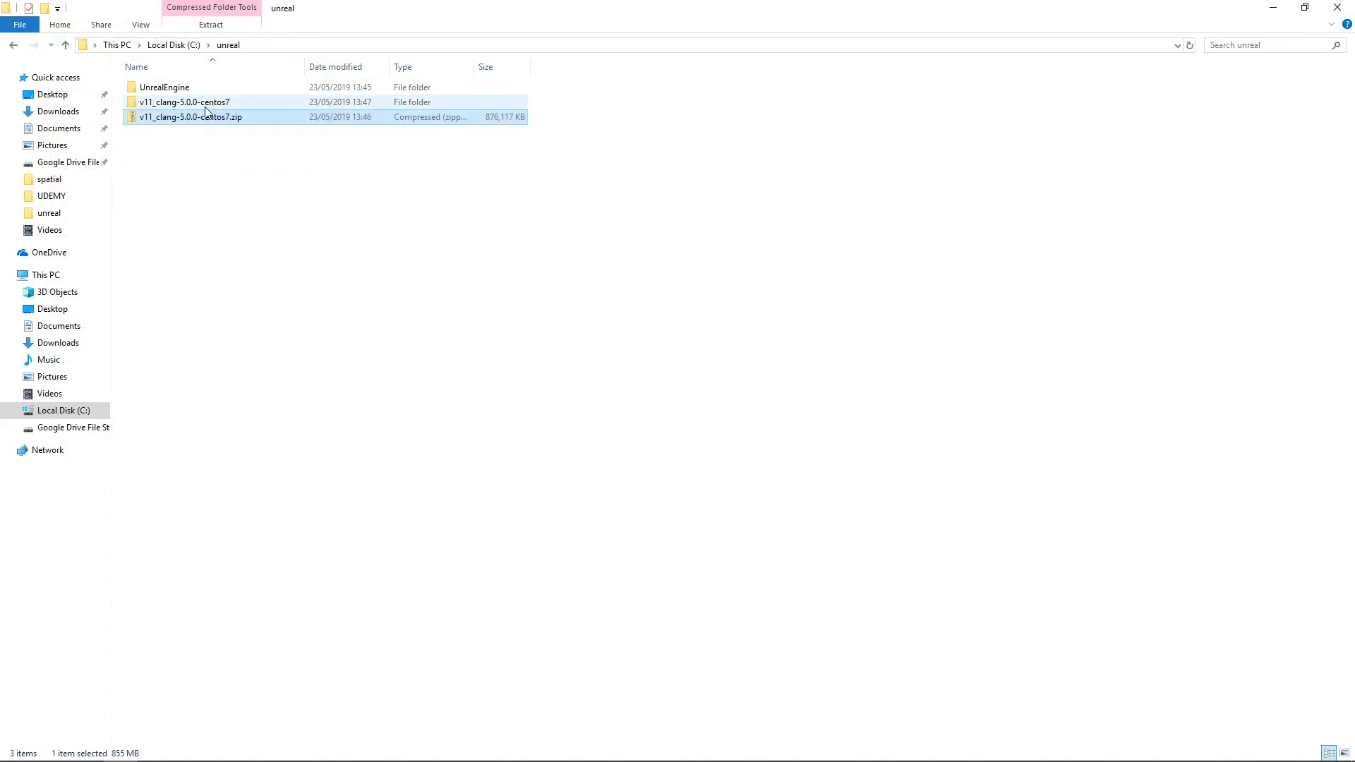
key("Delete")
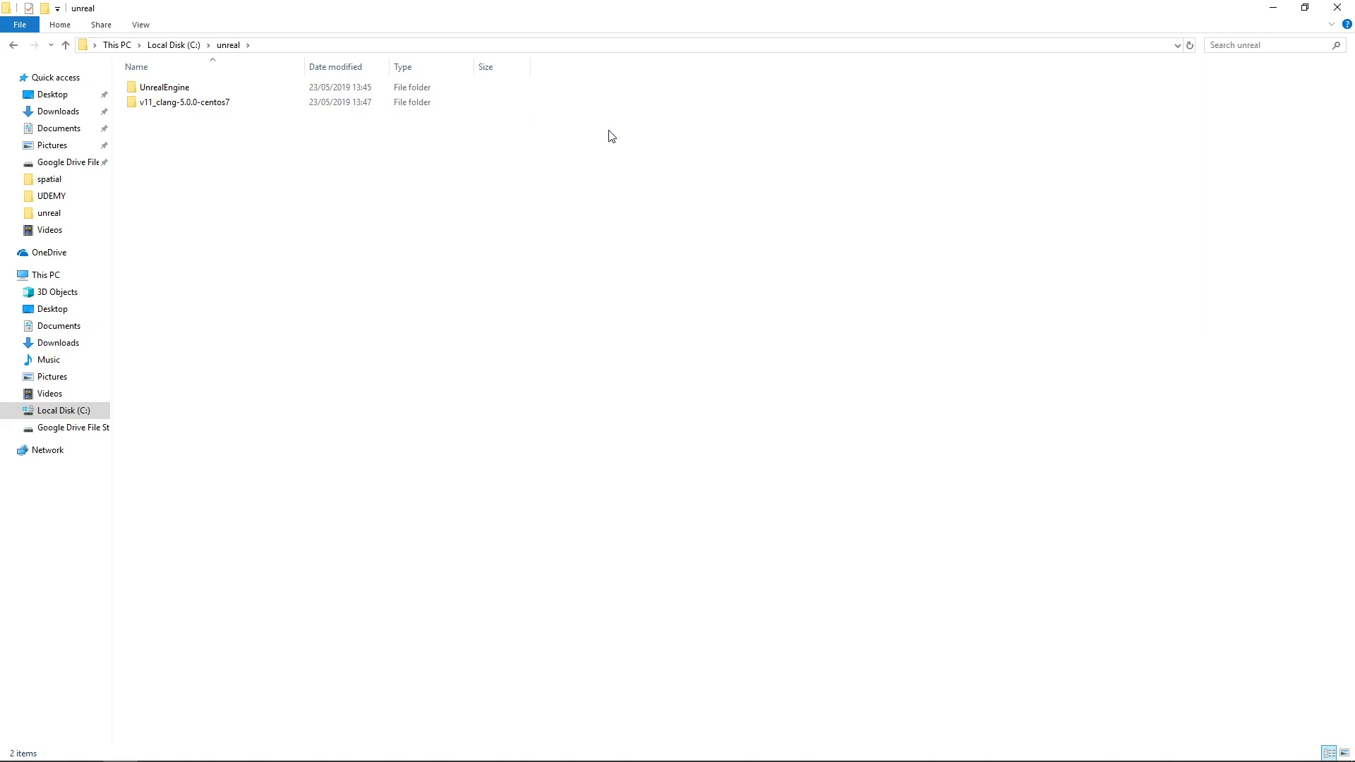
- Close File Explorer and the Compiling For Linux page, and go to the guide's Step 3: Add environment variables
left_click(1326, 8)
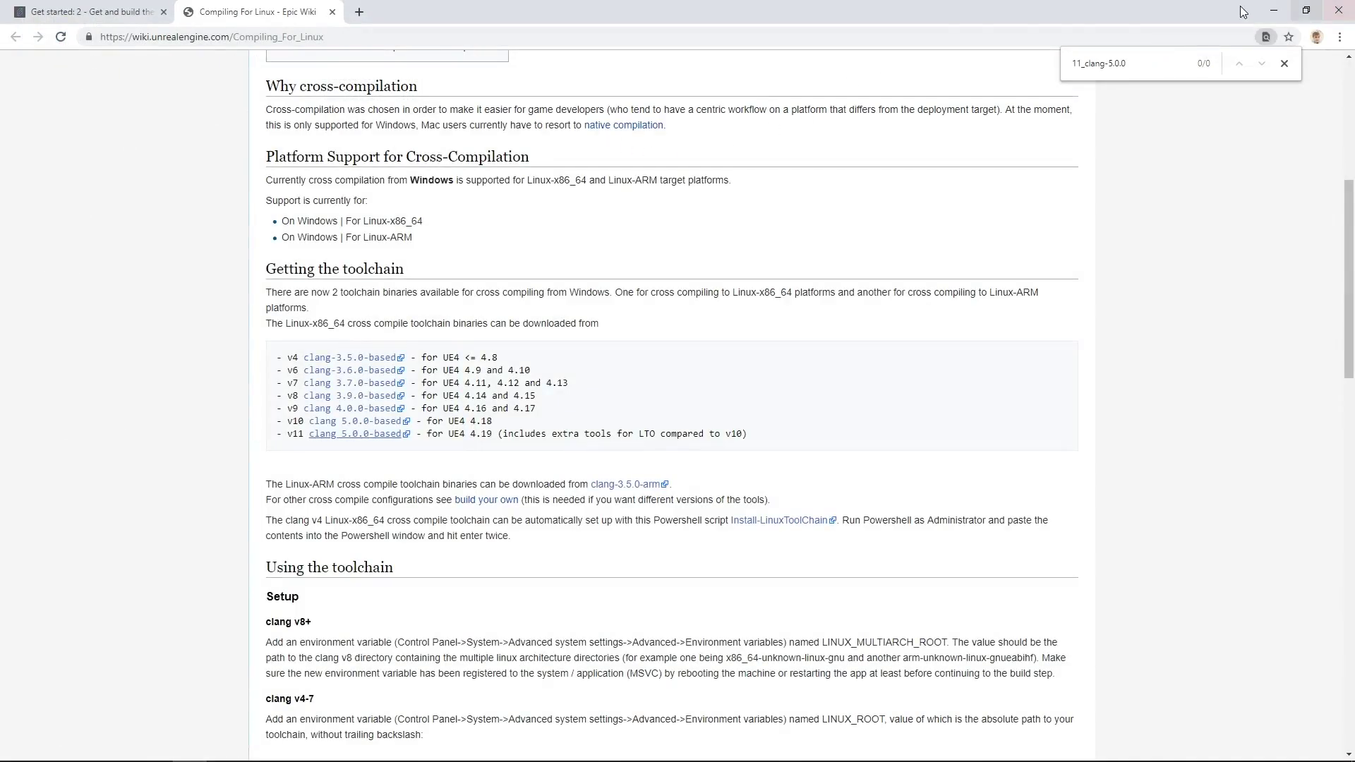
left_click(332, 12)
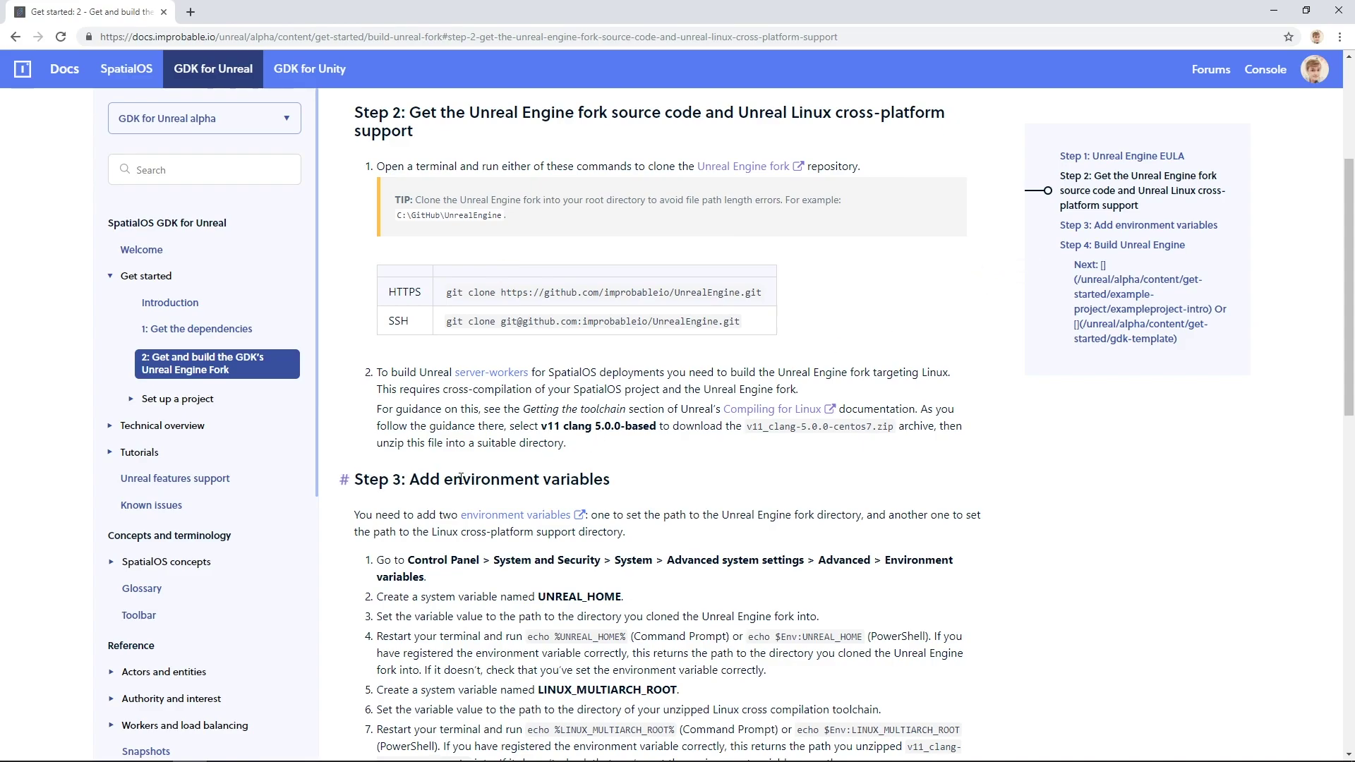
left_click(343, 480)
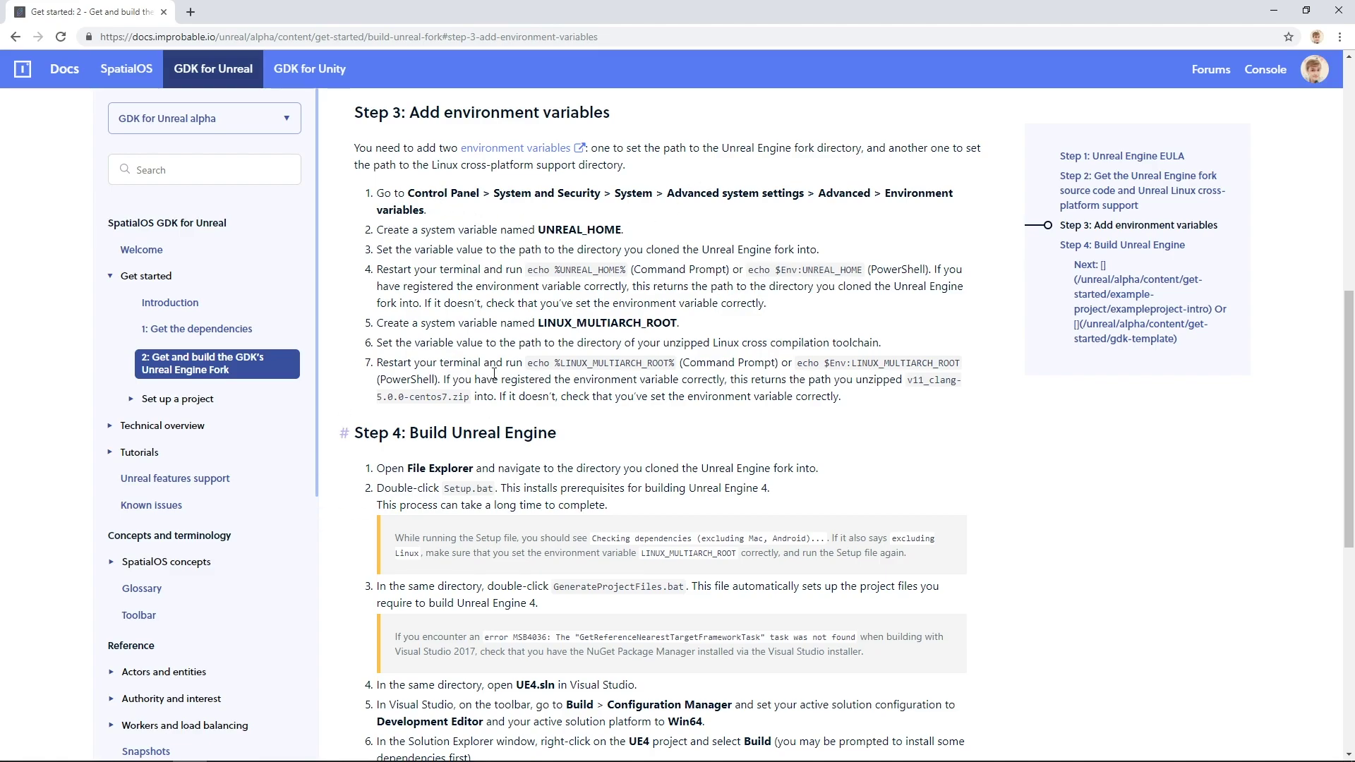
- Search Windows for "env" and open the system environment variables settings
key("super")
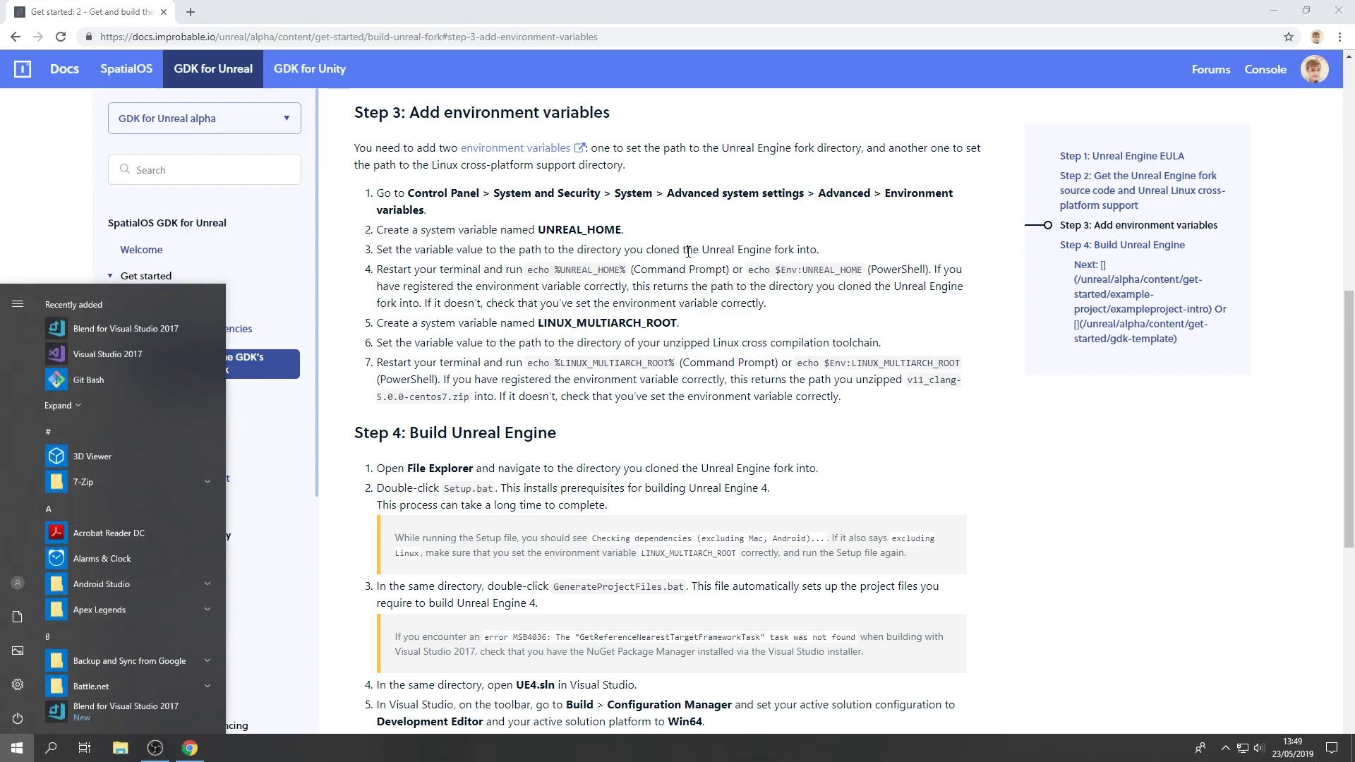
type("env")
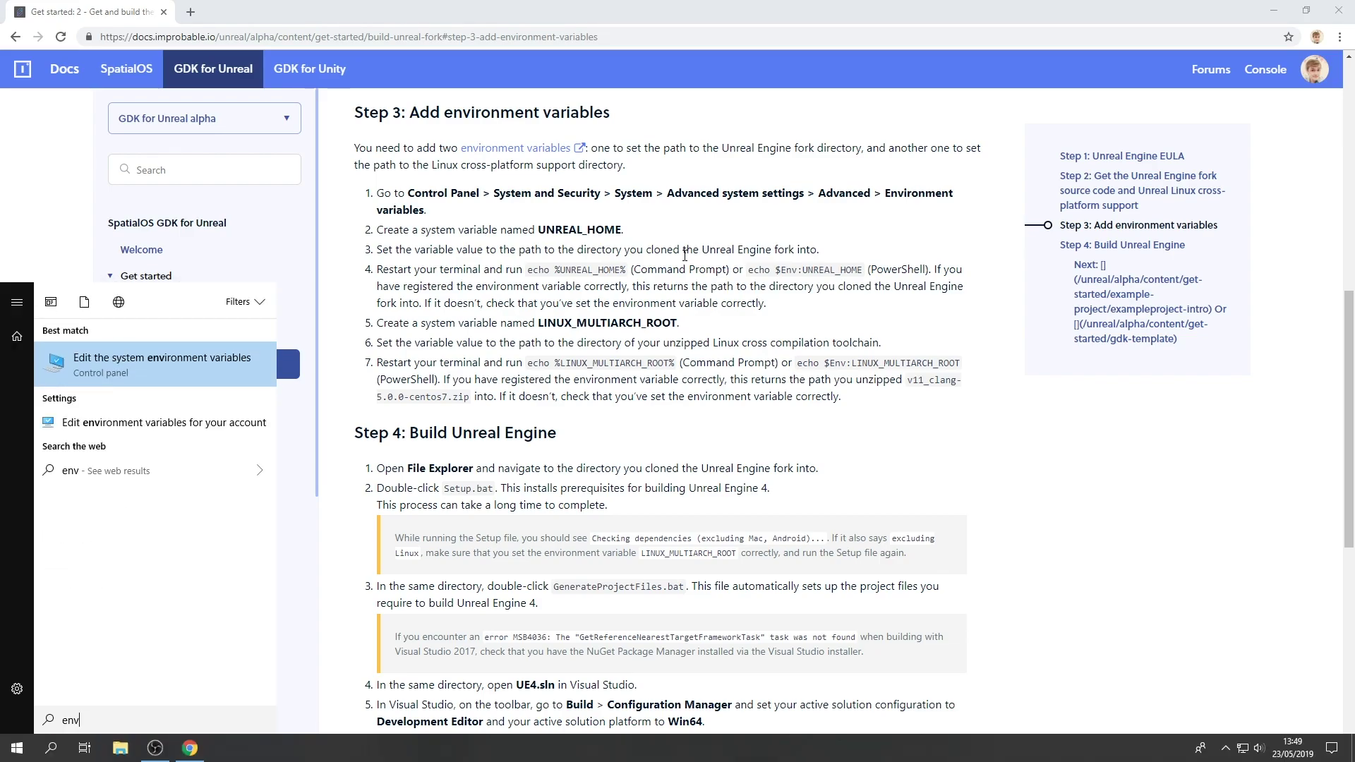
key("Return")
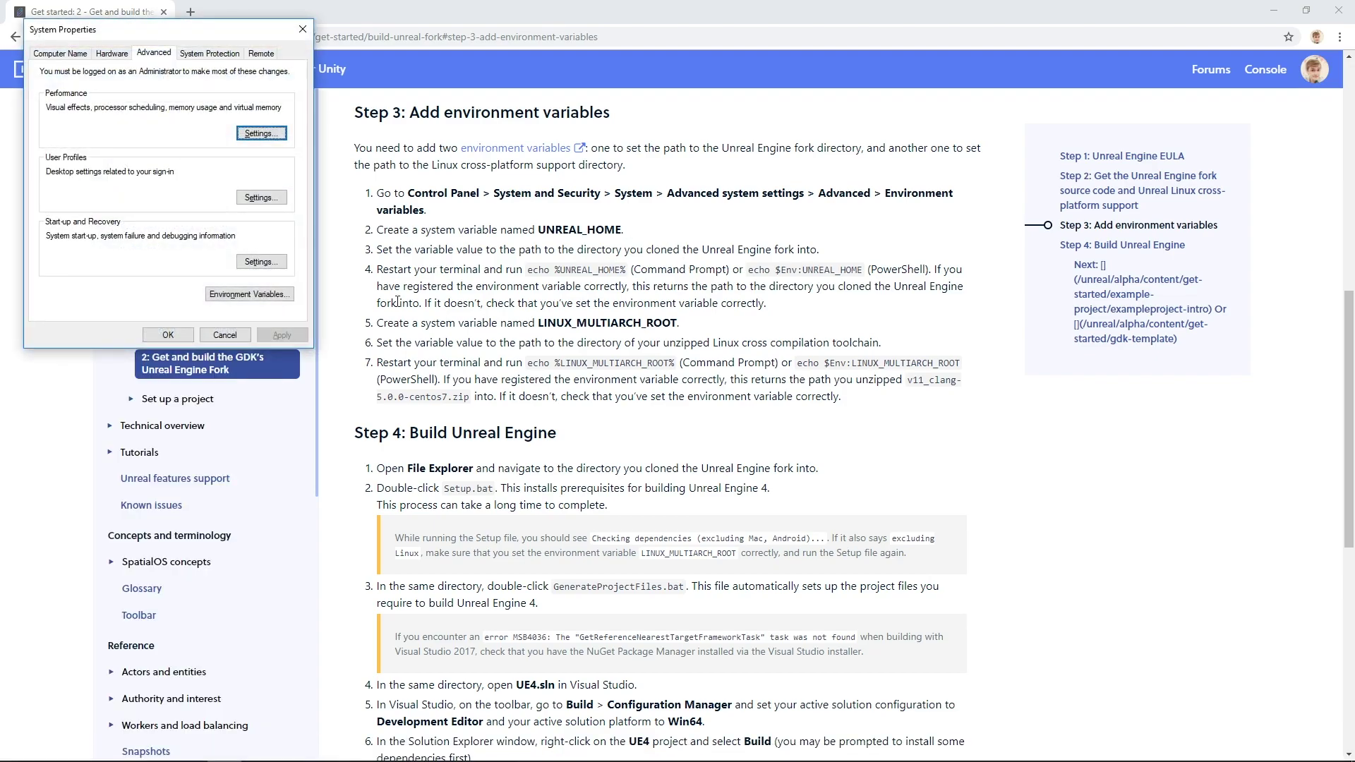
- Open the environment variables and start a new system variable named UNREAL_HOME
left_click(235, 295)
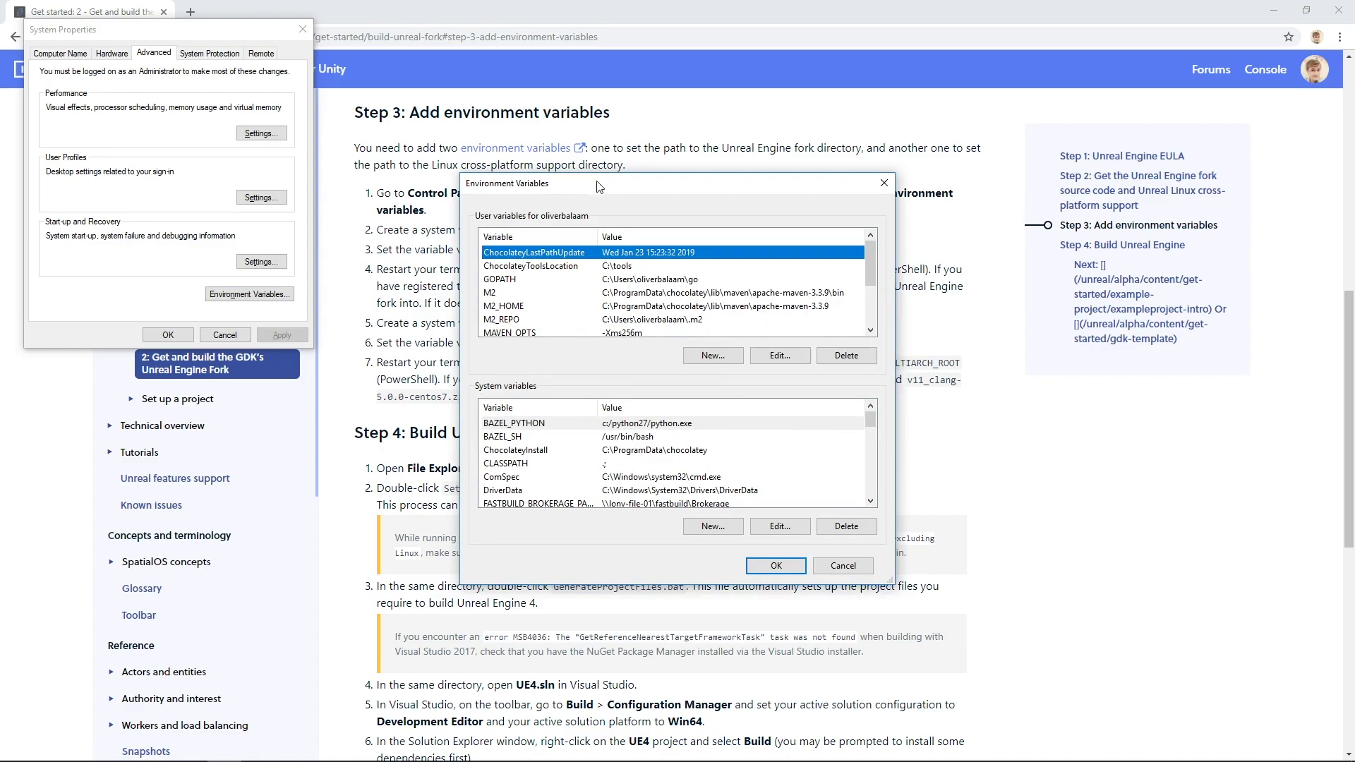
left_click_drag(686, 189, 1001, 185)
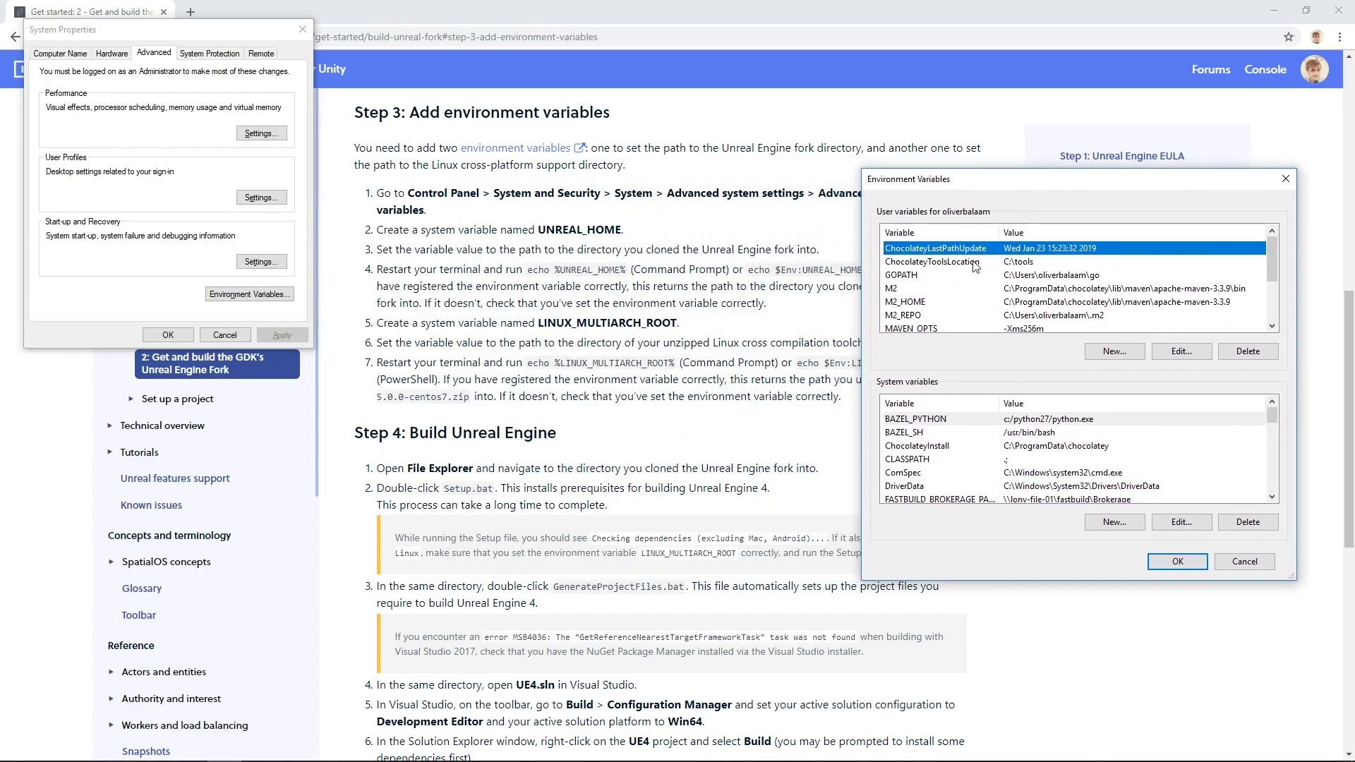
left_click(1121, 526)
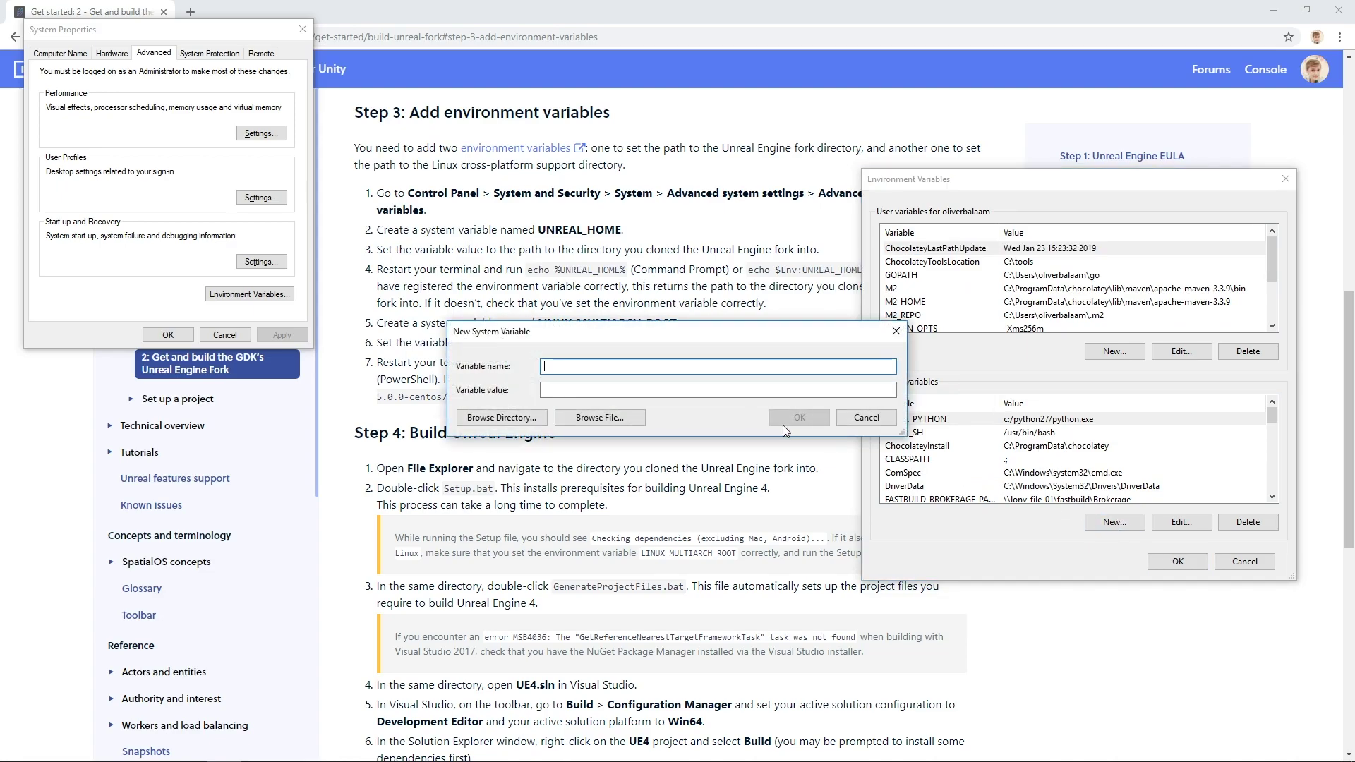
type("UNREAL_HOME")
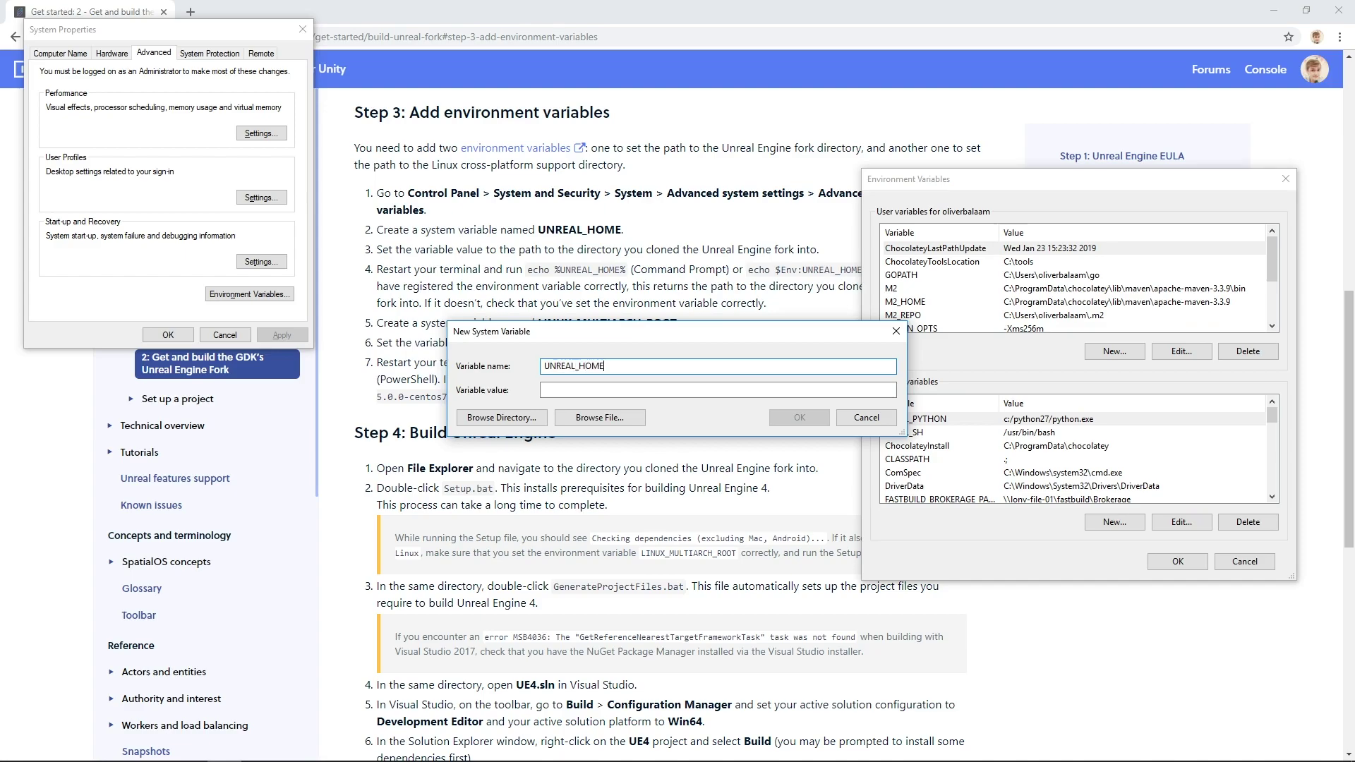
- Set the UNREAL_HOME value to the directory C:\unreal\UnrealEngine and save the new variable
left_click(587, 387)
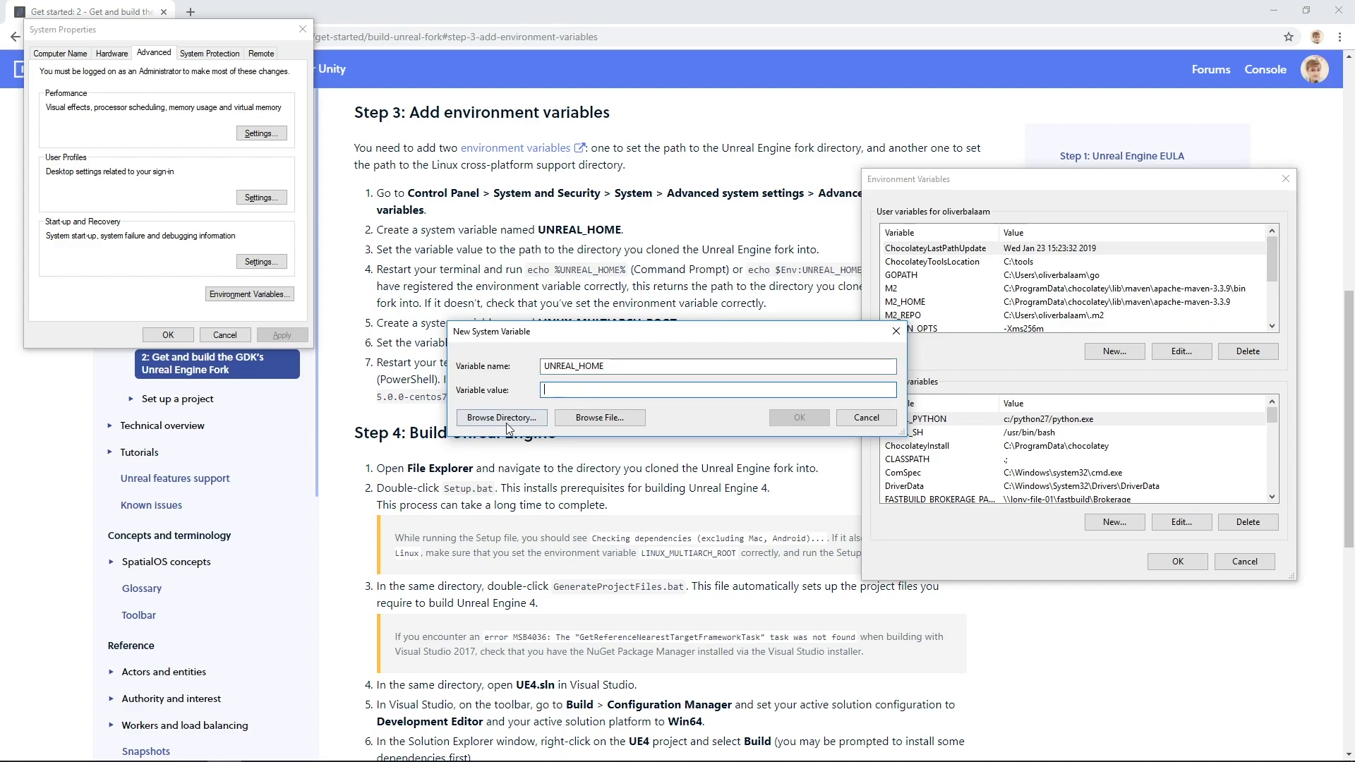
left_click(509, 418)
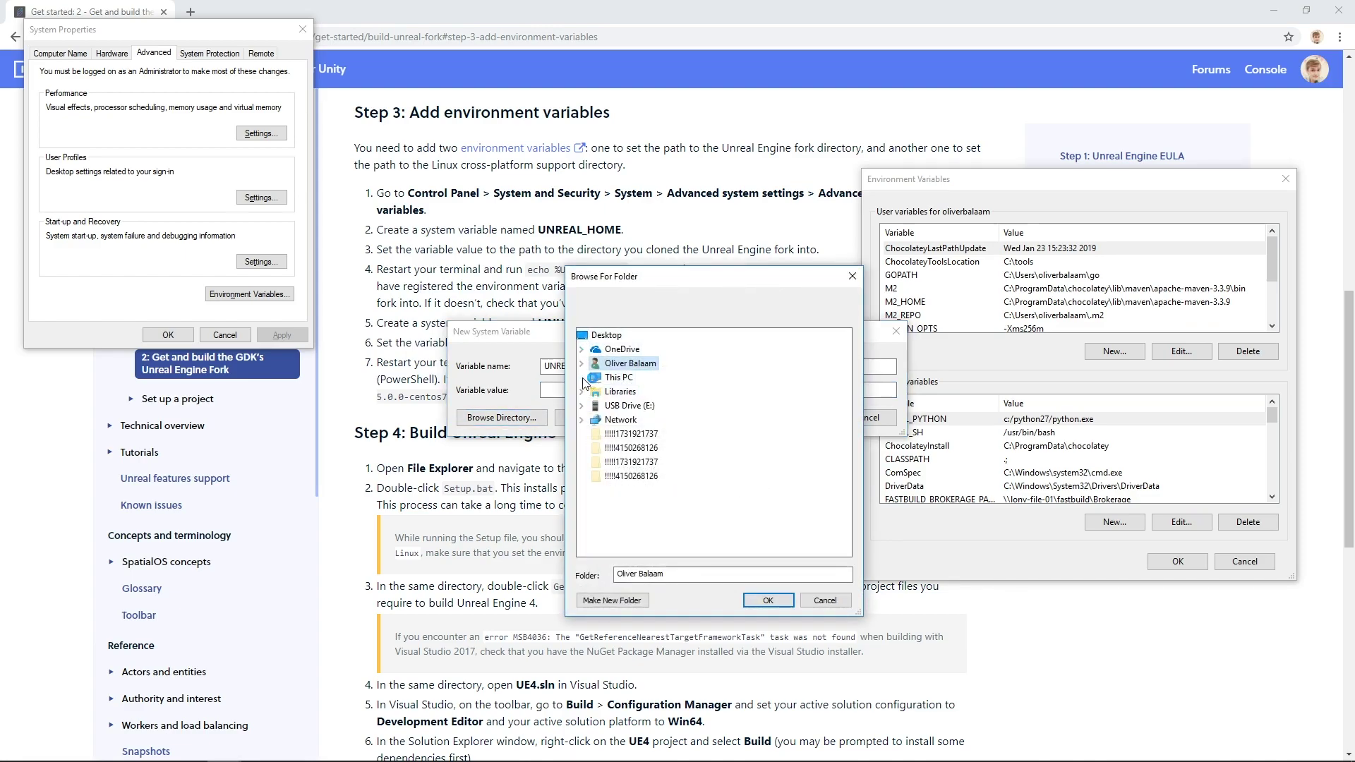
left_click(582, 377)
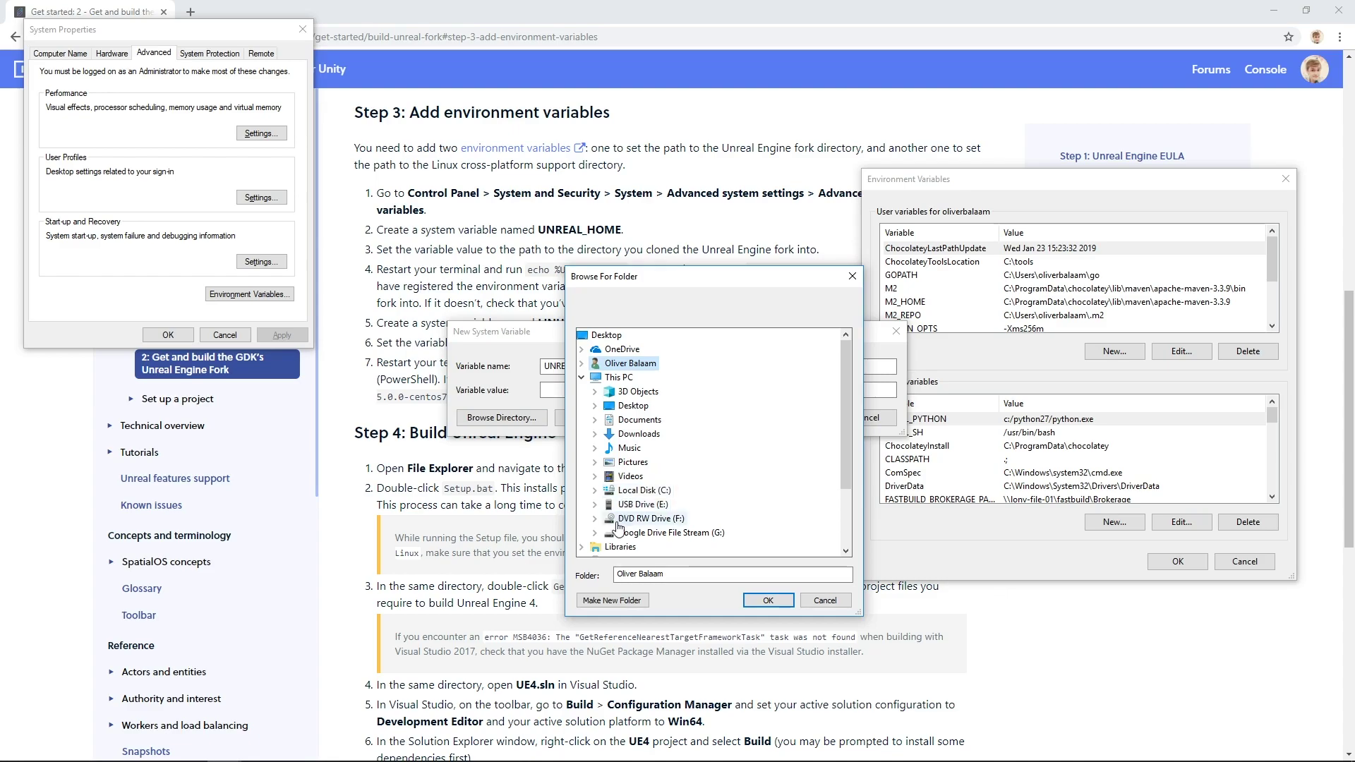
left_click(597, 491)
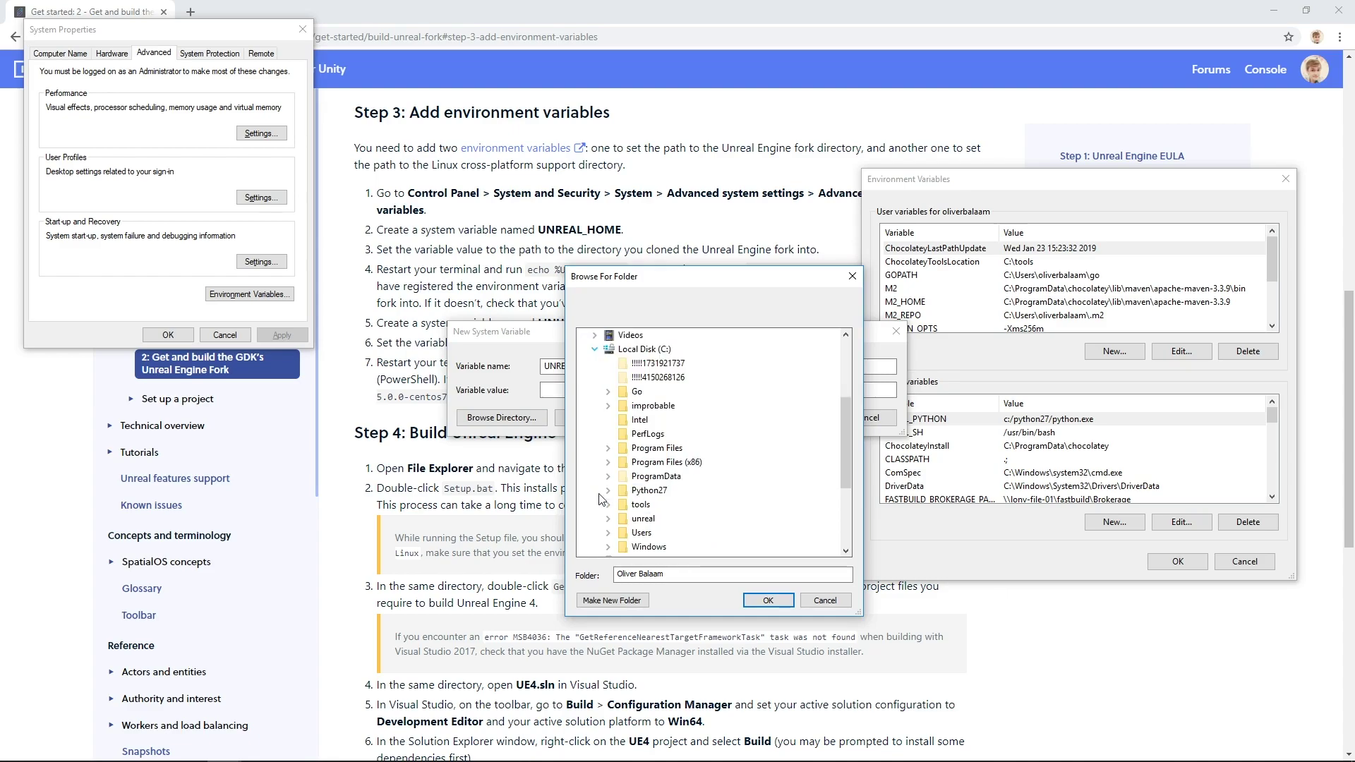
double_click(643, 519)
double_click(658, 535)
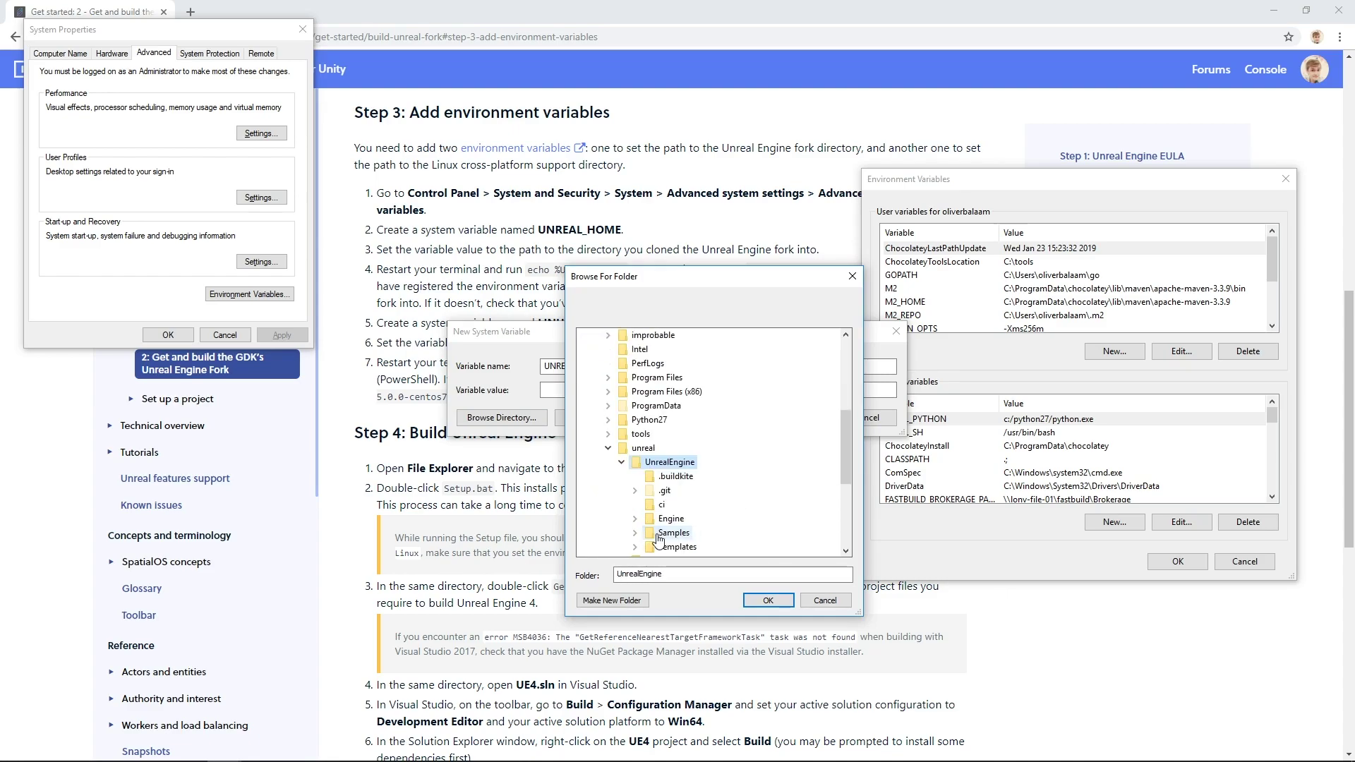
left_click(771, 601)
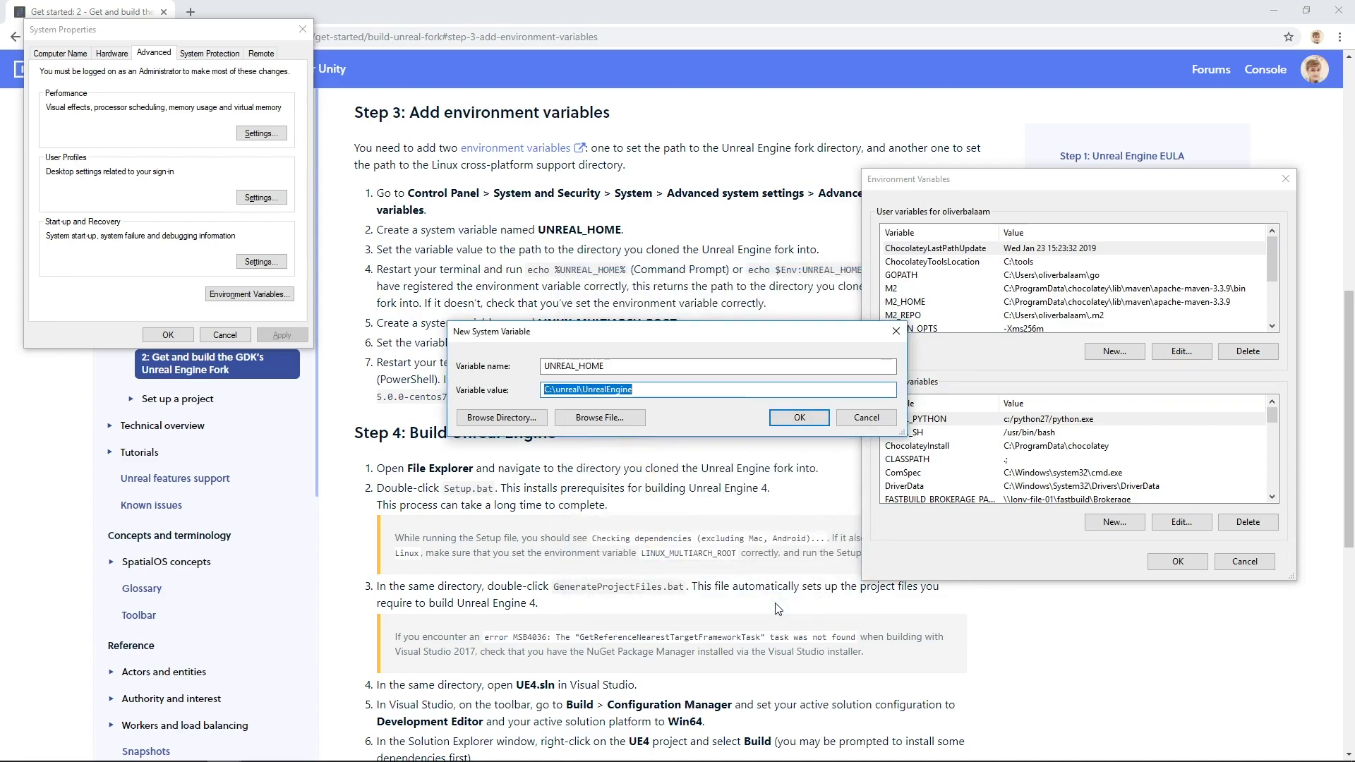
left_click(799, 418)
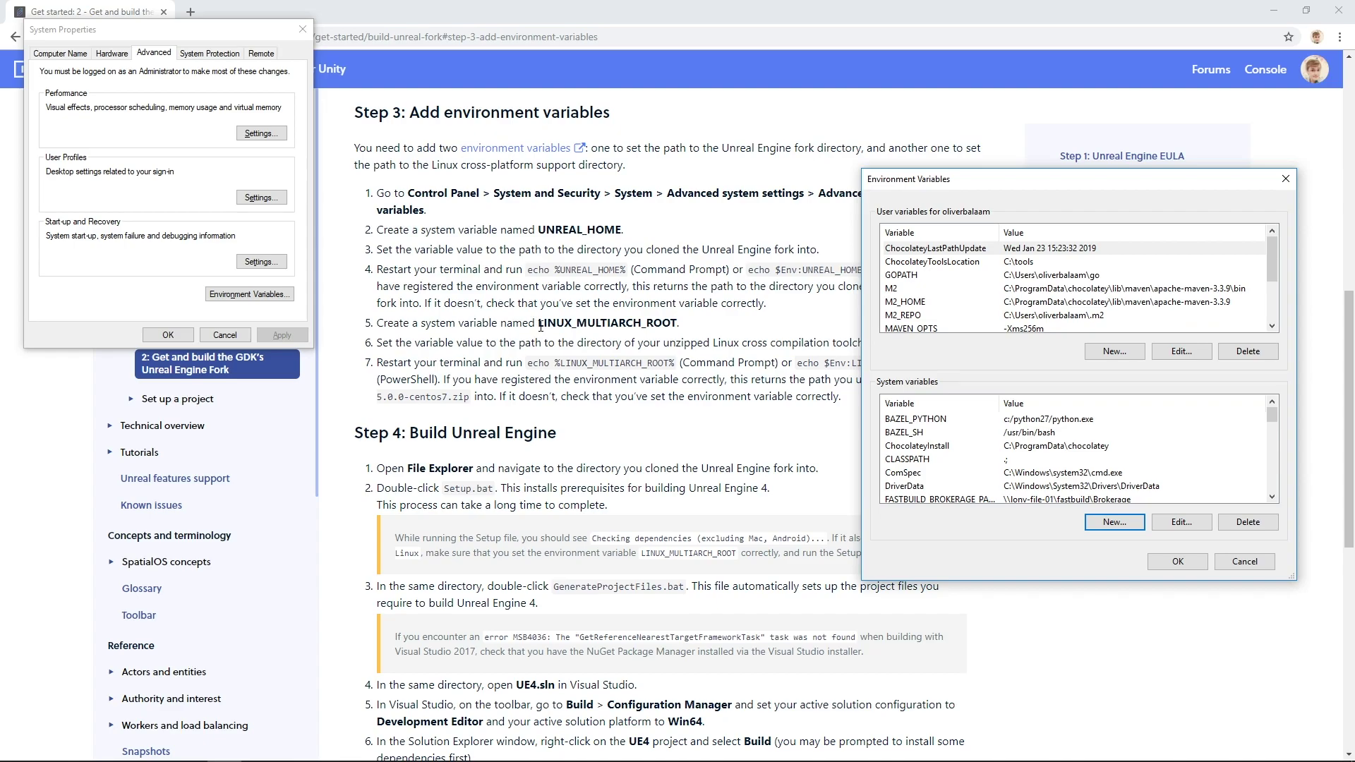
- Copy the name LINUX_MULTIARCH_ROOT from the guide and use it as the name of another new system variable
left_click_drag(538, 323, 669, 321)
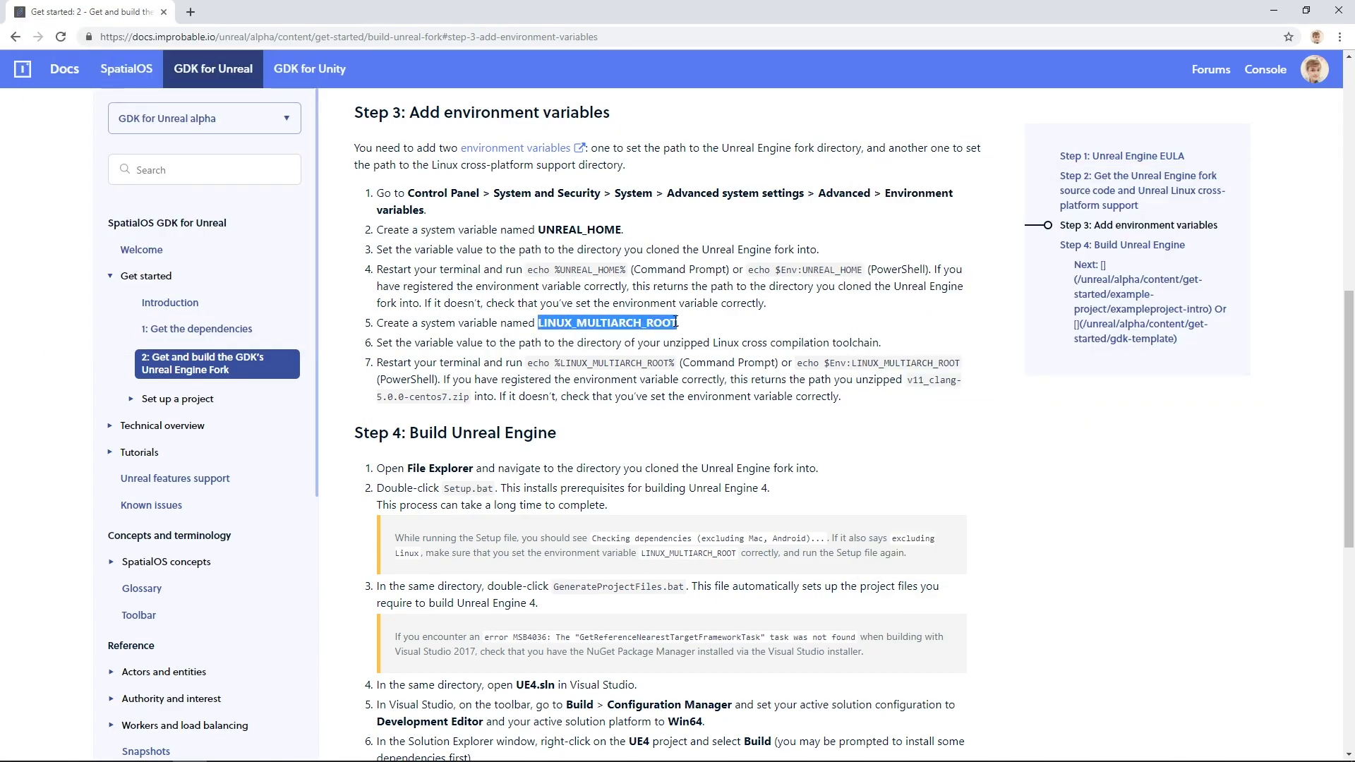
right_click(669, 321)
left_click(698, 337)
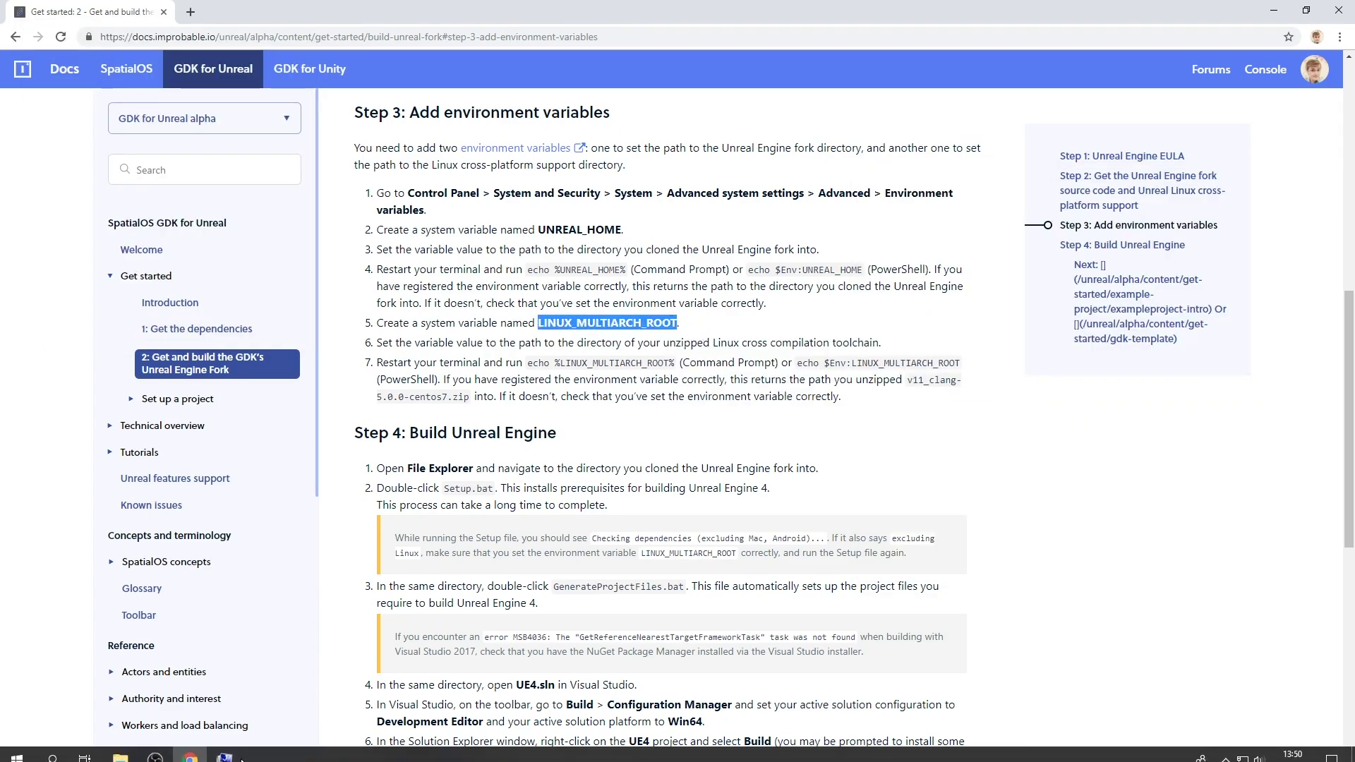
left_click(224, 748)
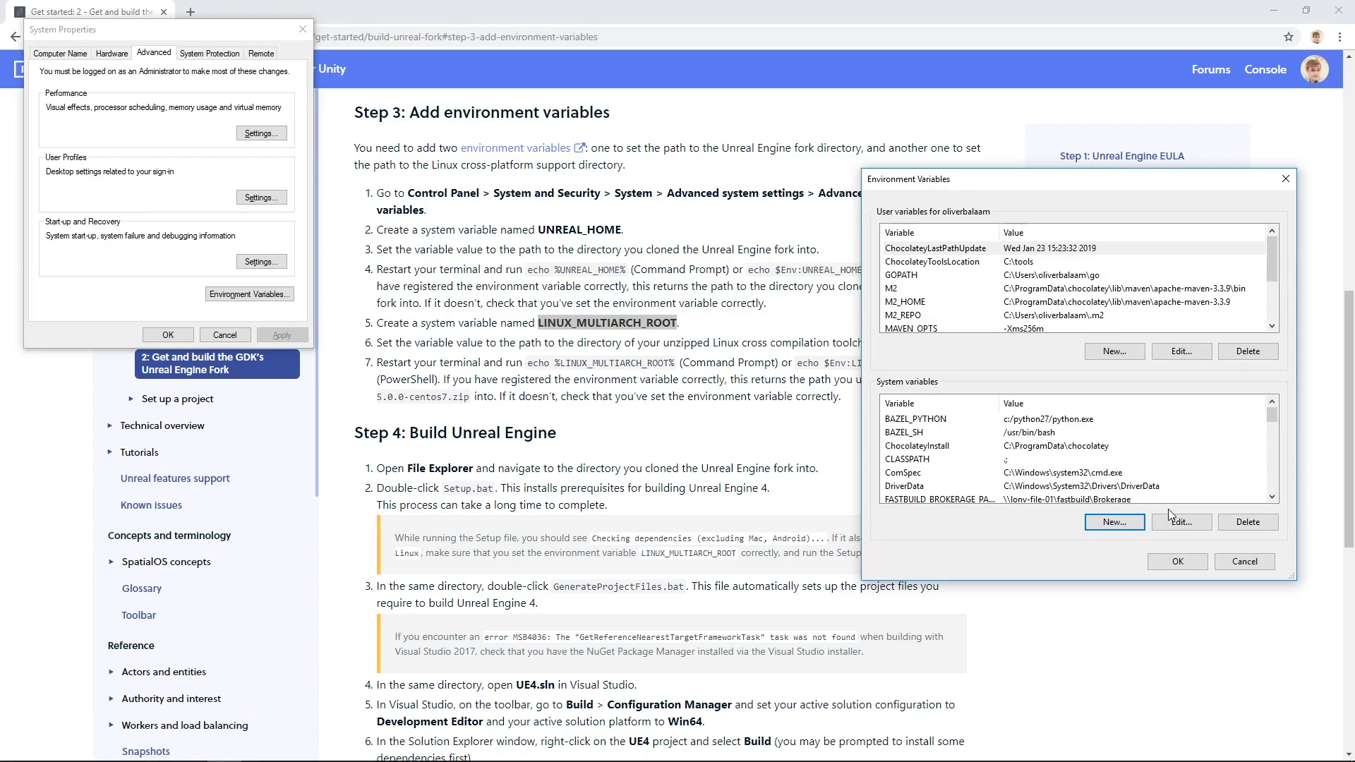
left_click(1114, 522)
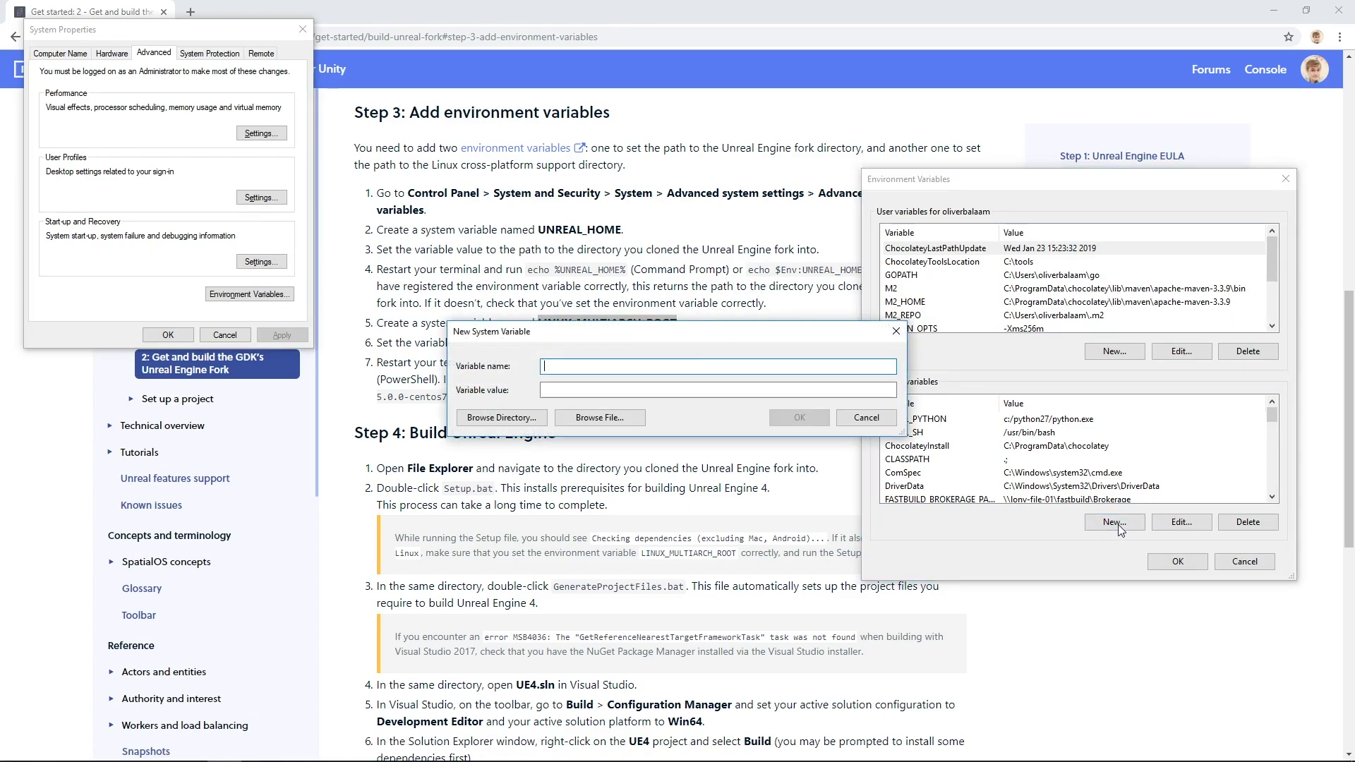
key("ctrl+v")
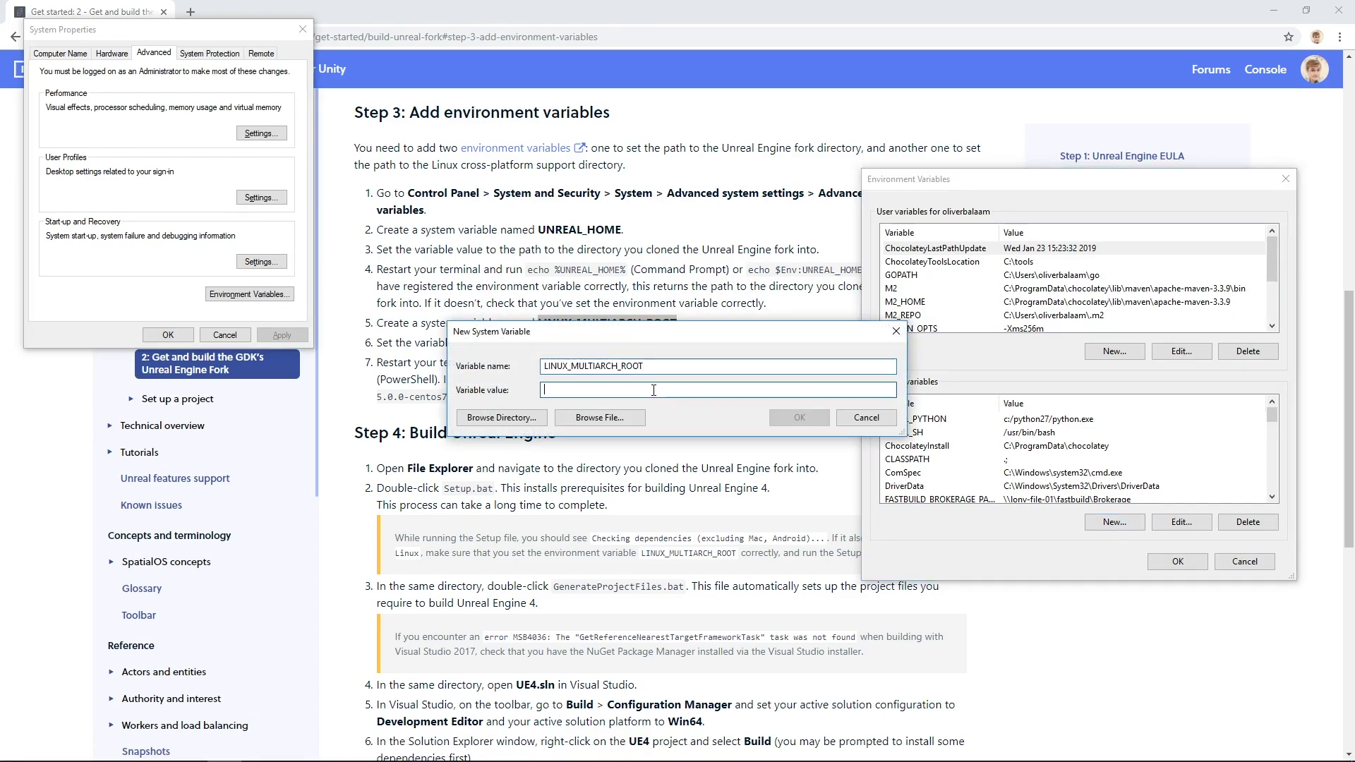
- Set the LINUX_MULTIARCH_ROOT value to the v11_clang-5.0.0-centos7 folder inside C:\unreal and save the new variable
left_click(531, 419)
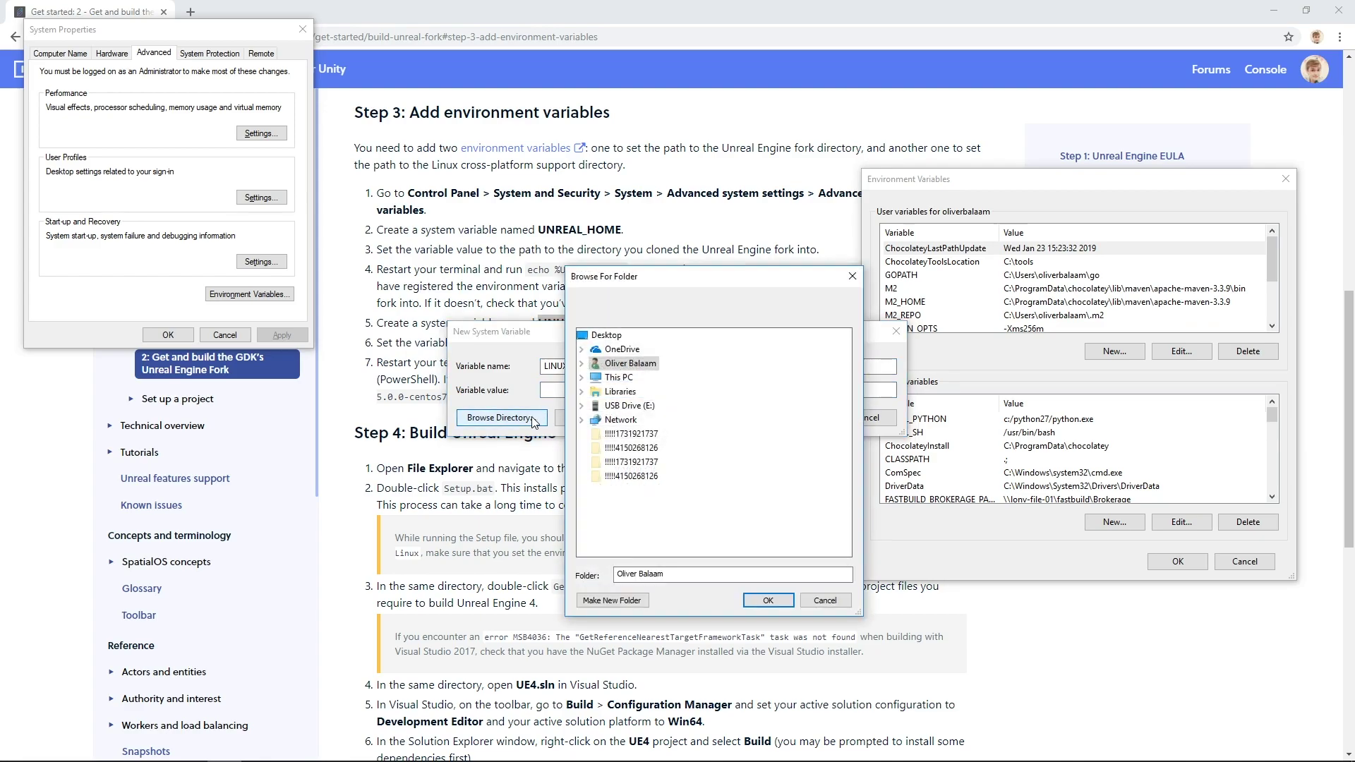
left_click(582, 377)
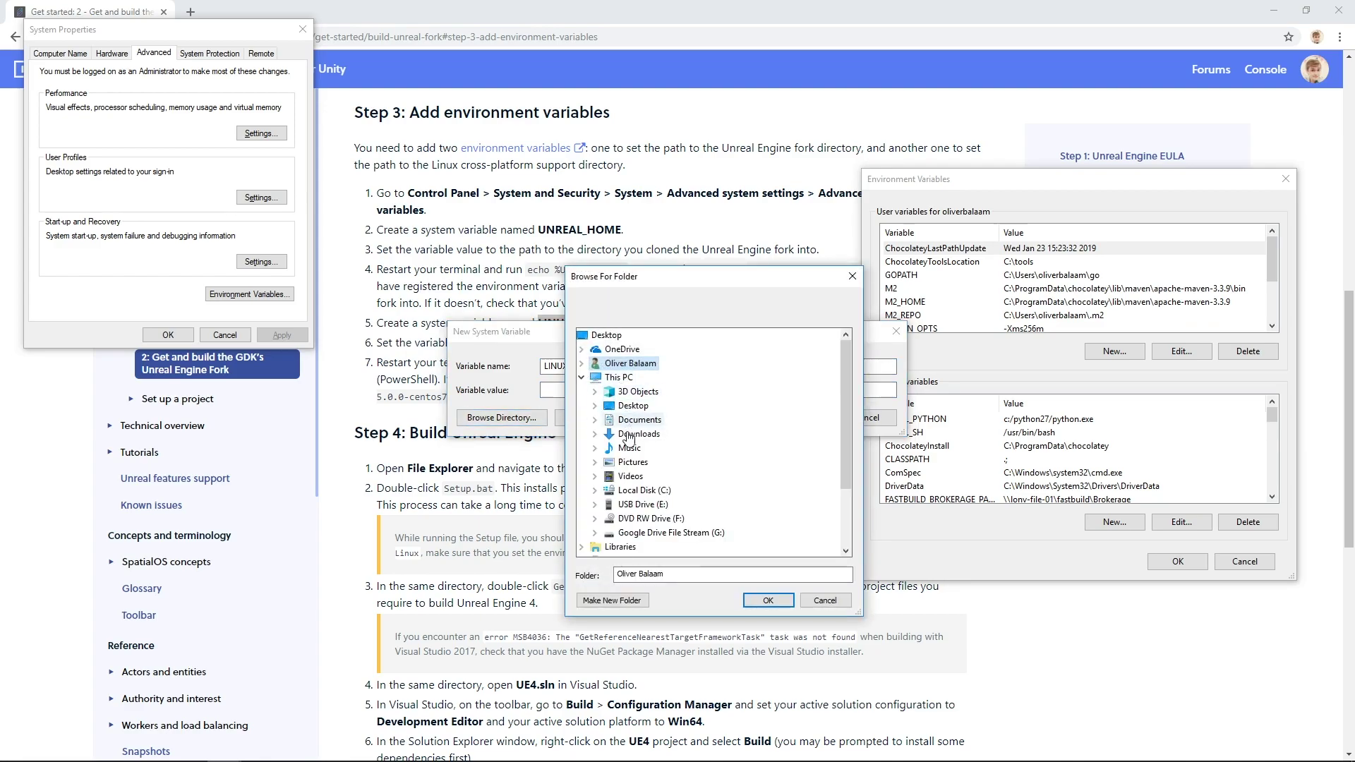
left_click(595, 490)
left_click(611, 520)
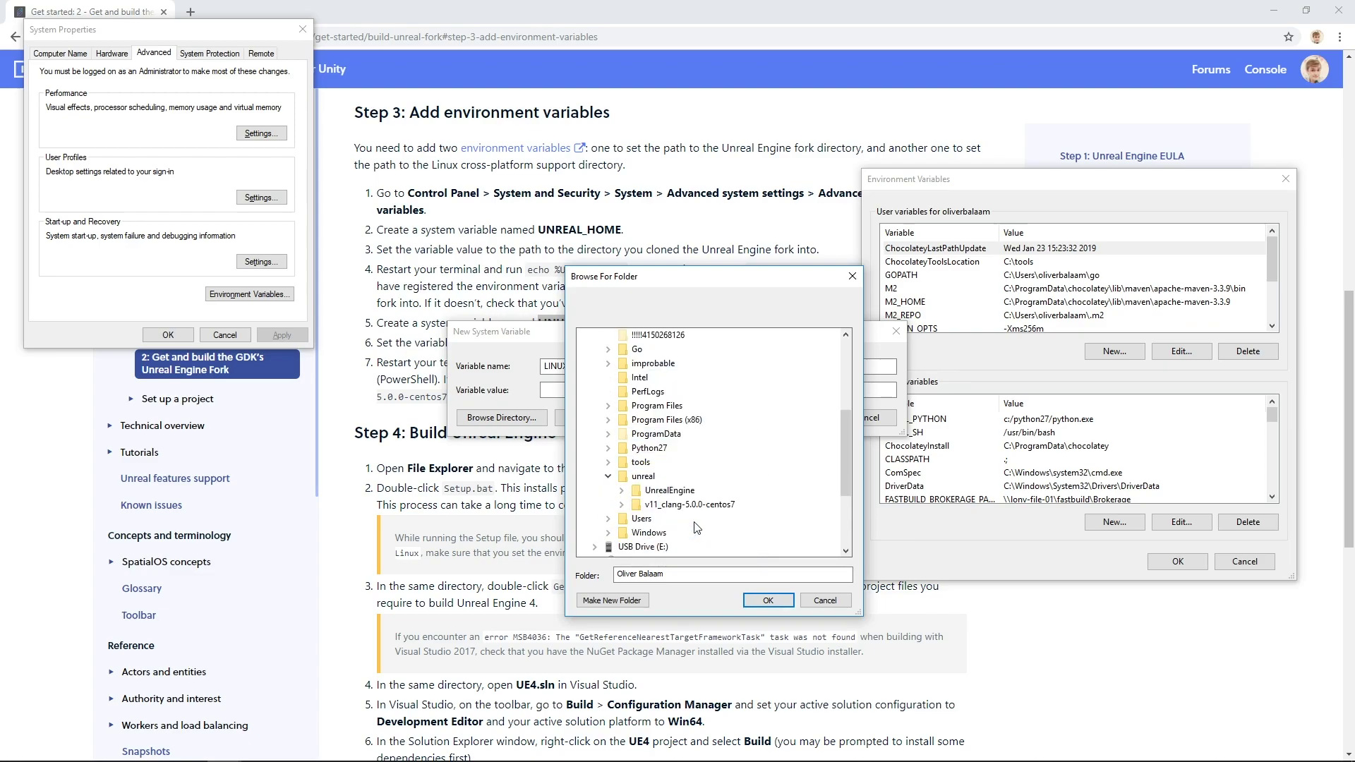
scroll(688, 526, "down", 1)
left_click(683, 506)
scroll(683, 513, "up", 1)
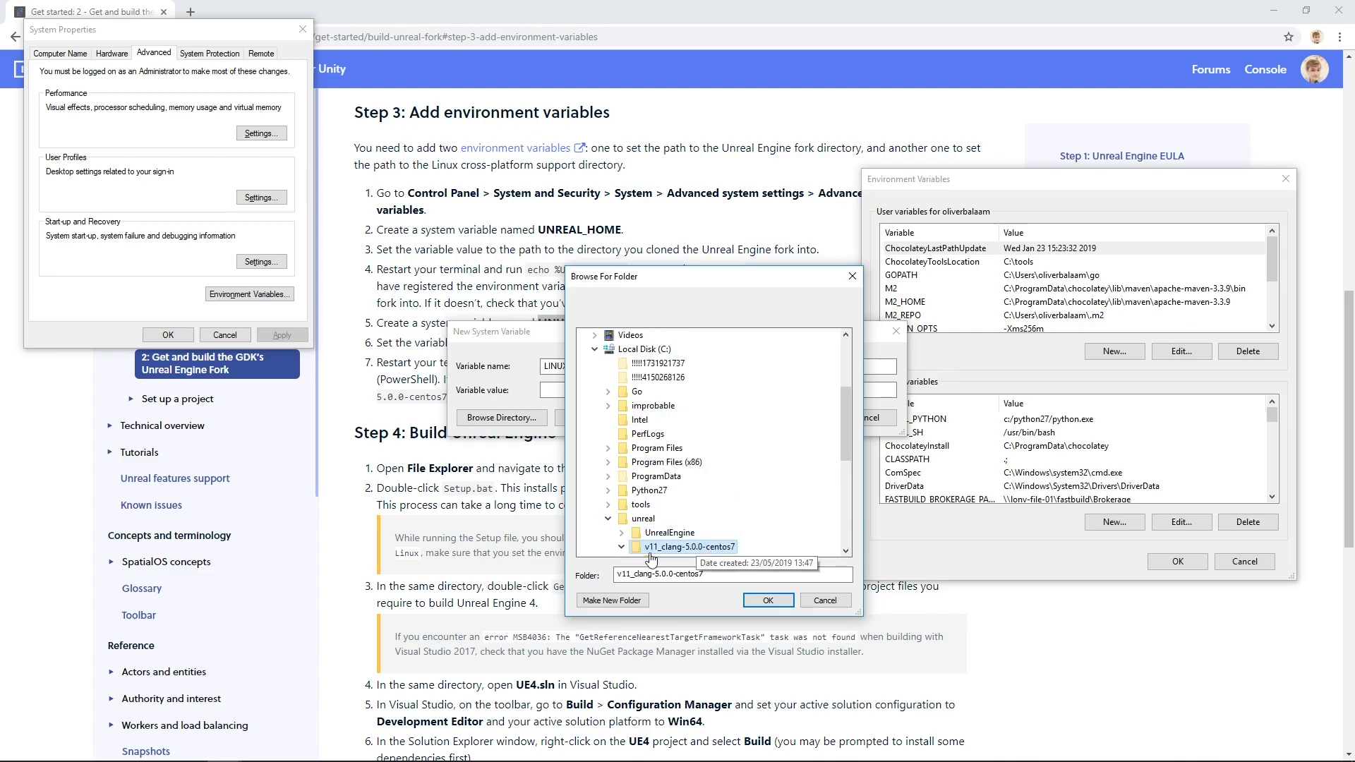
left_click(767, 600)
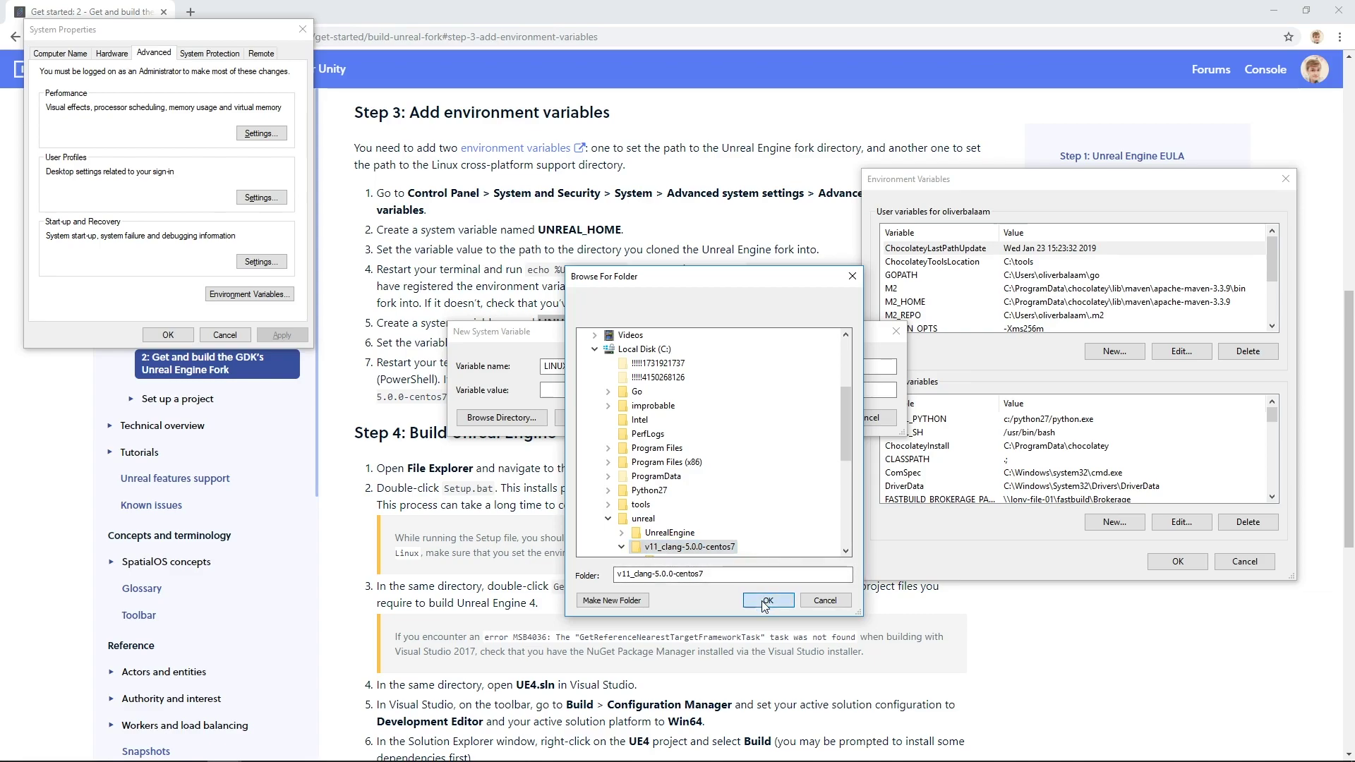
left_click(808, 418)
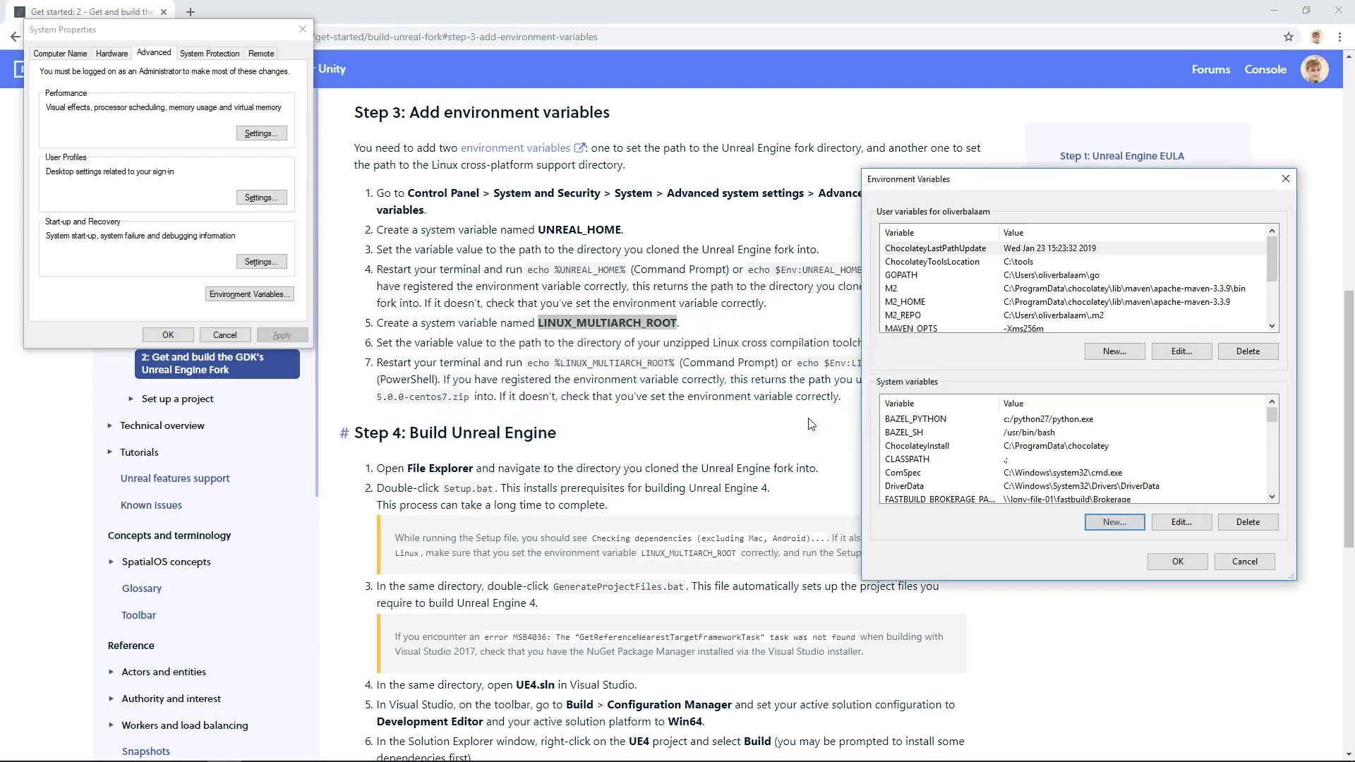
- Accept the environment variable changes, close System Properties, and go to the guide's Step 4: Build Unreal Engine
left_click(1183, 563)
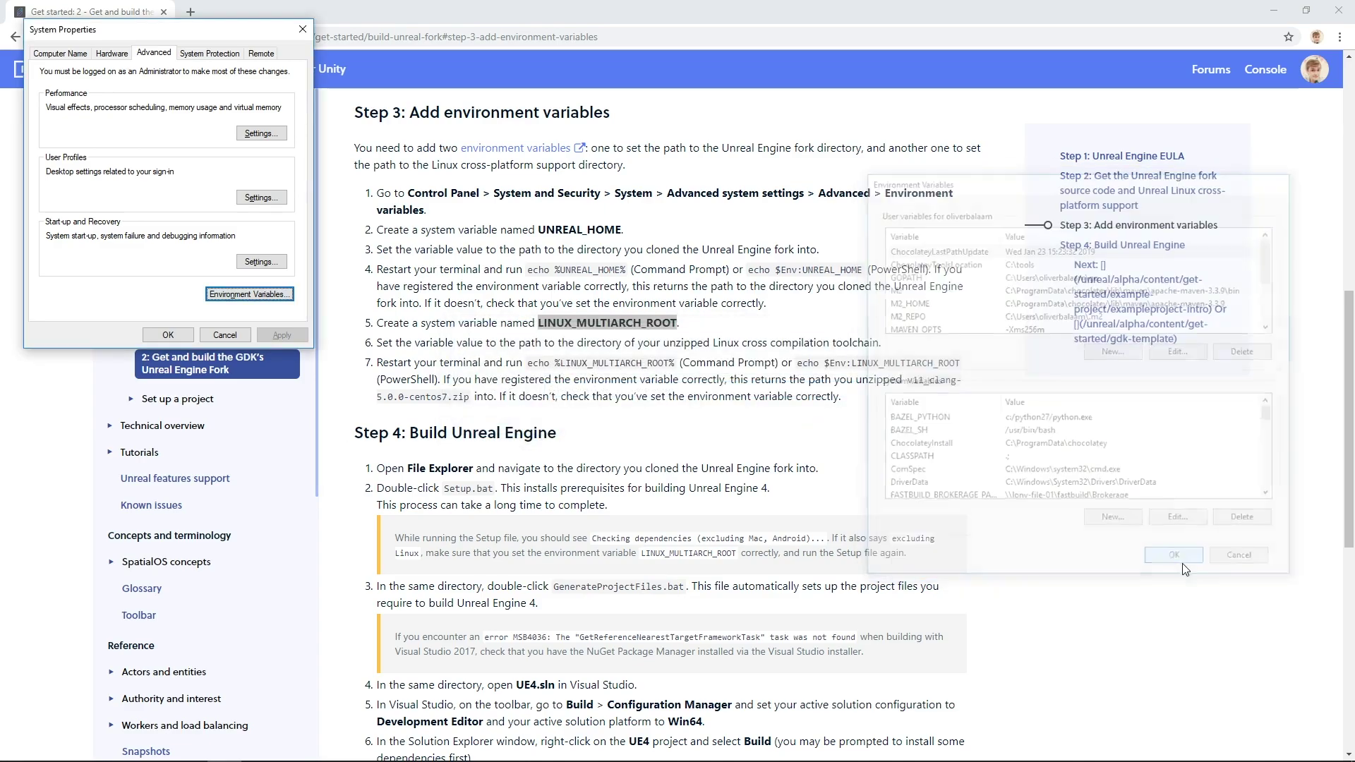
left_click(170, 332)
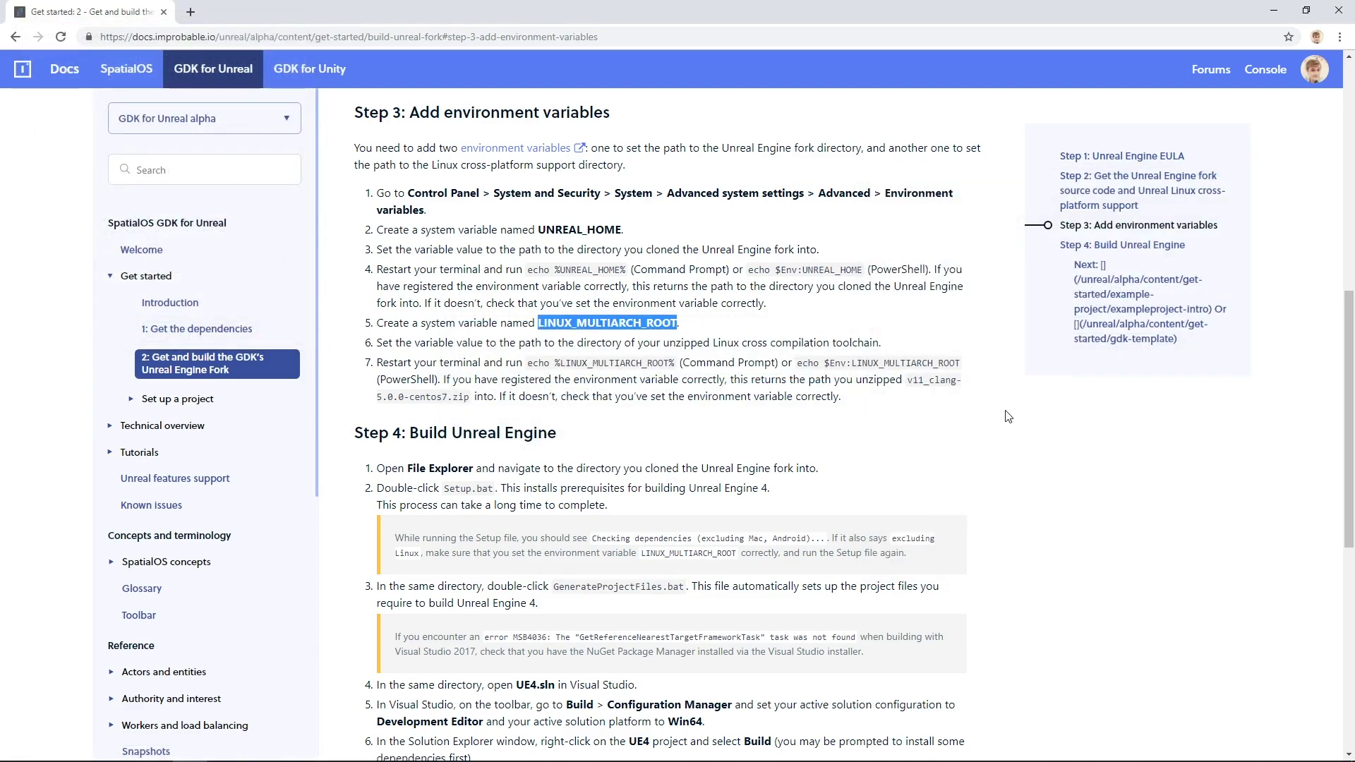
left_click(385, 360)
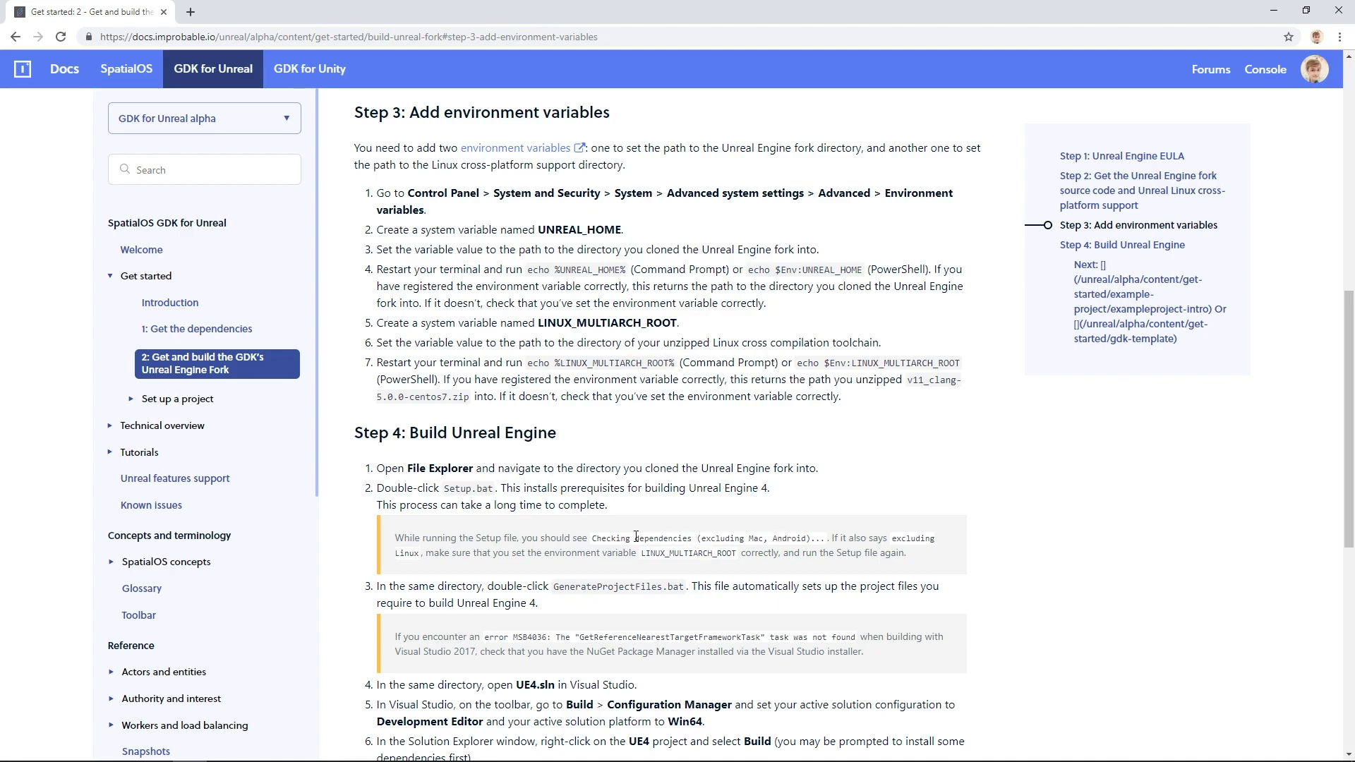
left_click(345, 437)
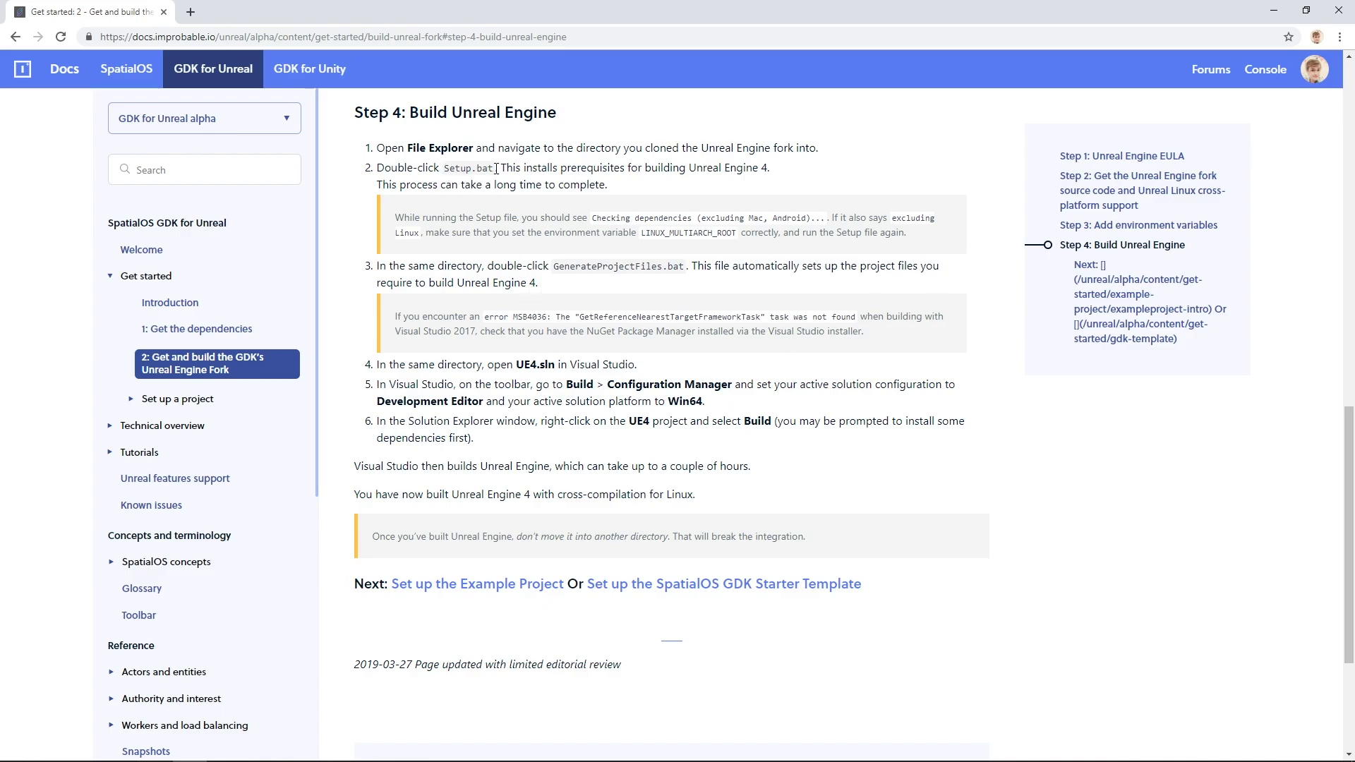
- Open File Explorer and arrange it side by side with the browser showing the guide
left_click(120, 749)
left_click_drag(632, 10, 2, 152)
left_click(1014, 181)
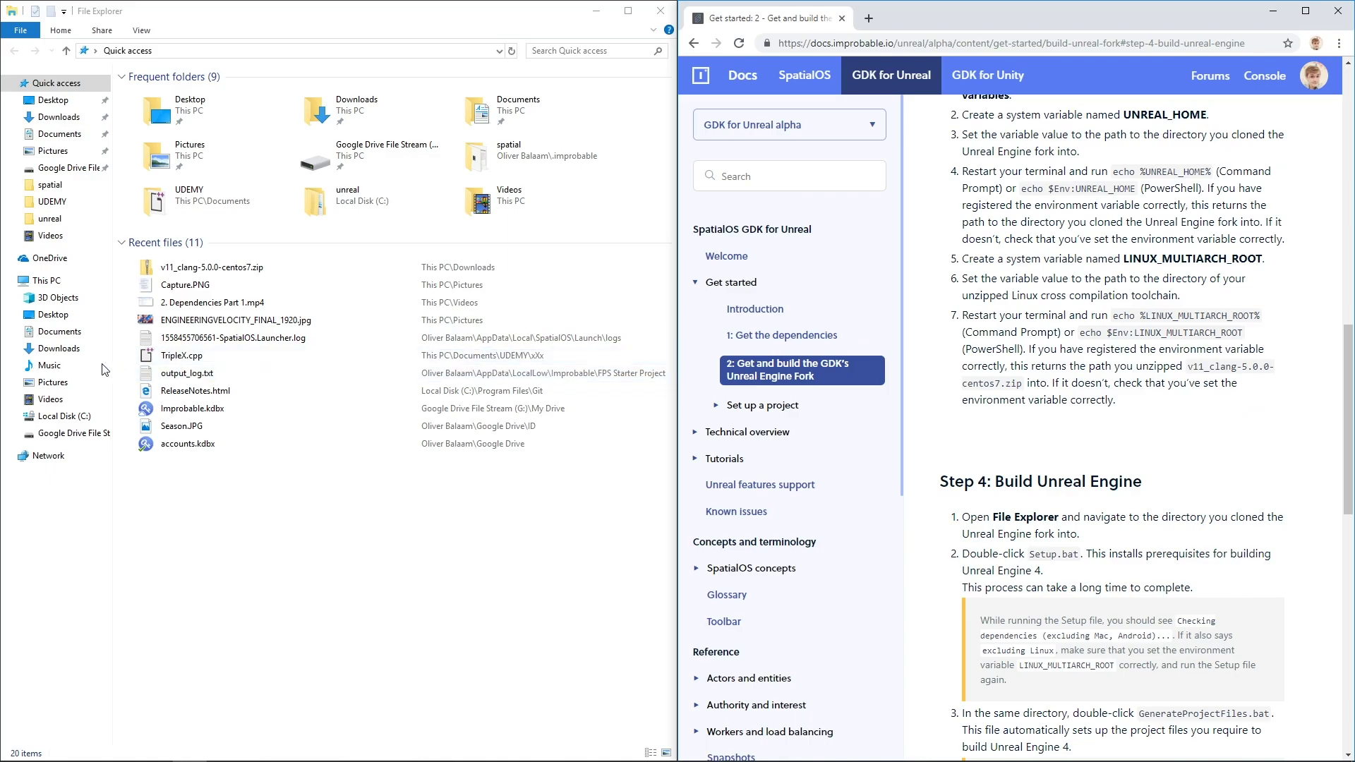
- Go to C:\unreal\UnrealEngine and run Setup.bat to install the build prerequisites
left_click(70, 417)
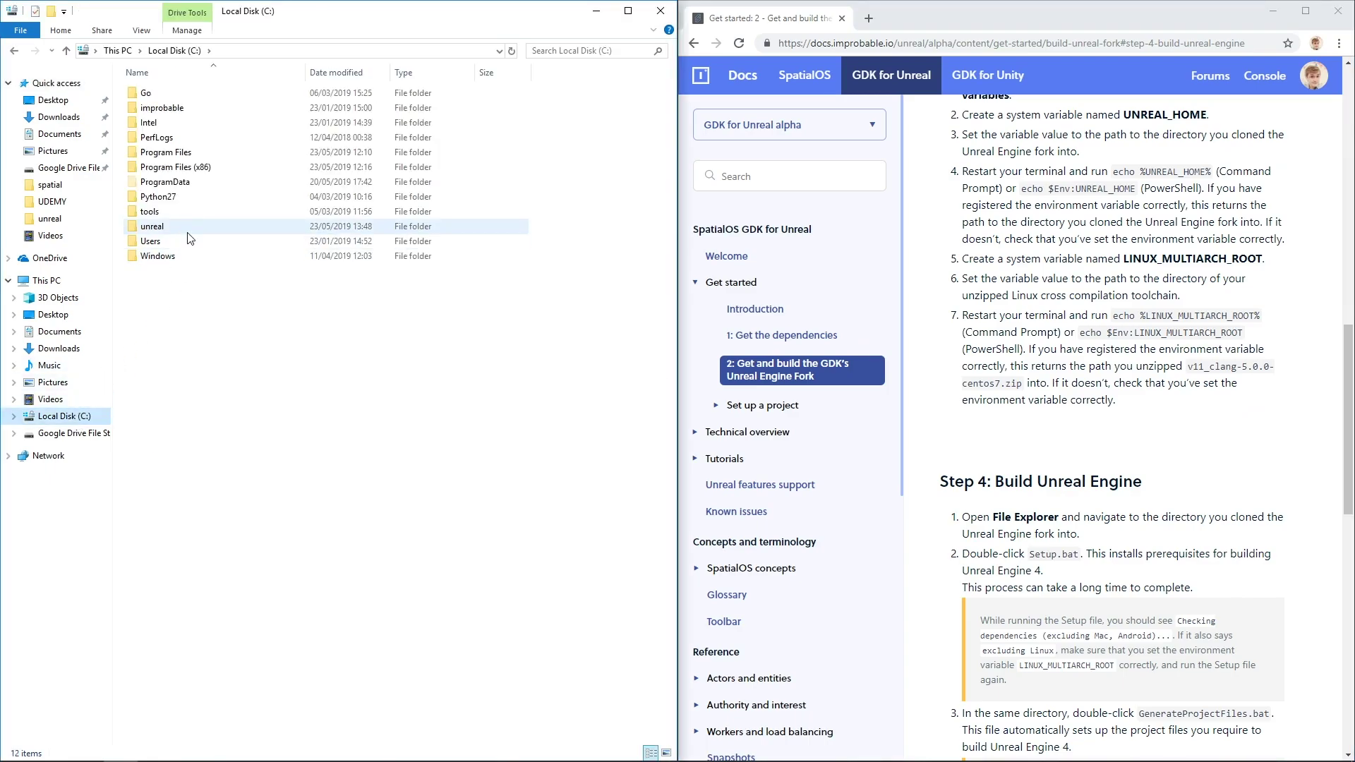
double_click(188, 232)
double_click(182, 96)
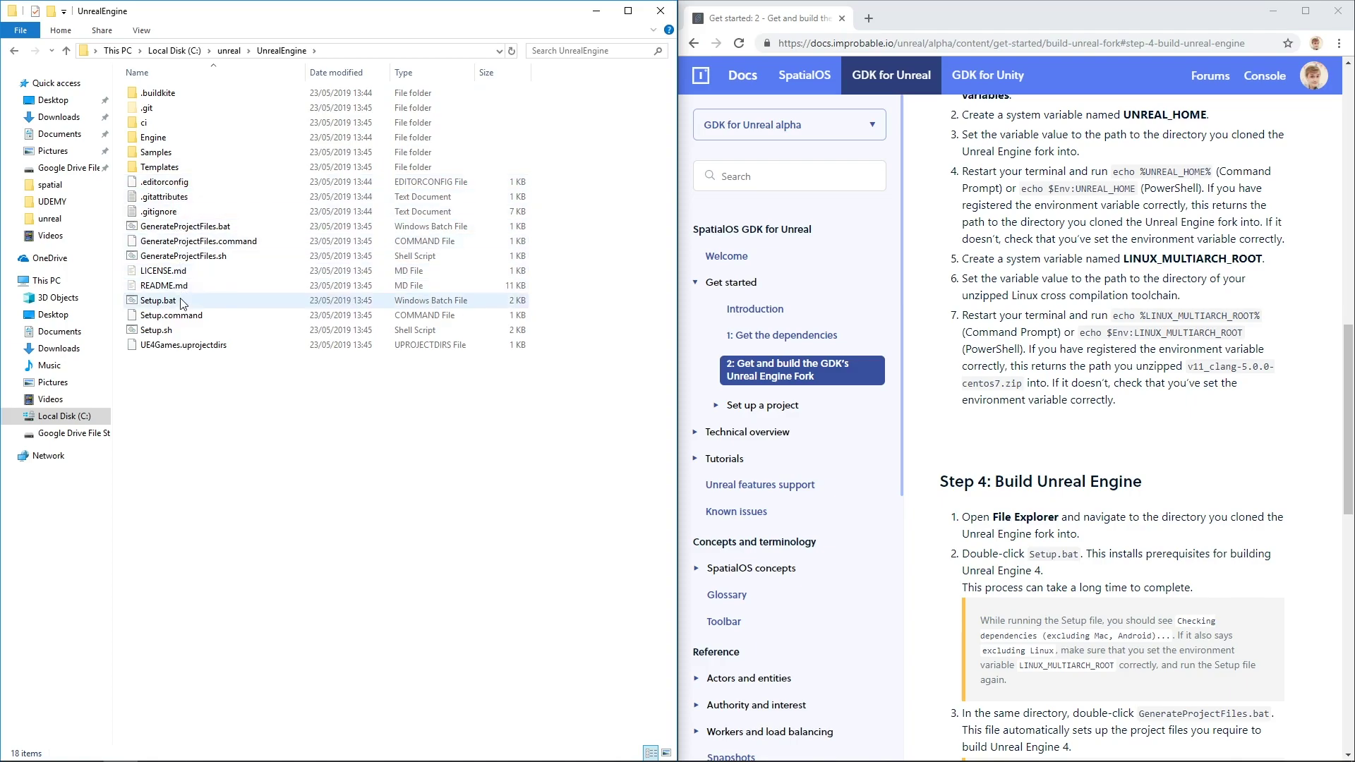
double_click(158, 300)
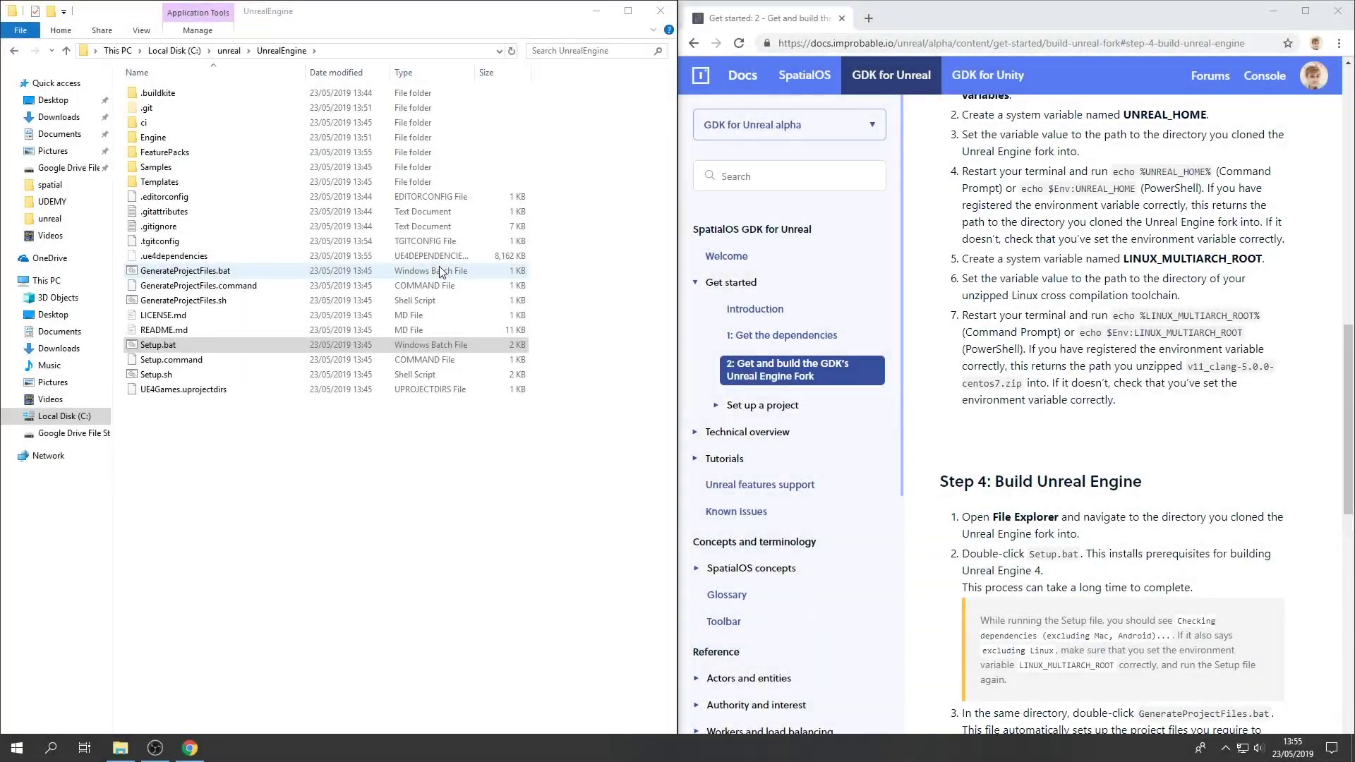
- Run GenerateProjectFiles.bat in the UnrealEngine folder and open UE4.sln with Visual Studio 2017
scroll(1214, 489, "down", 3)
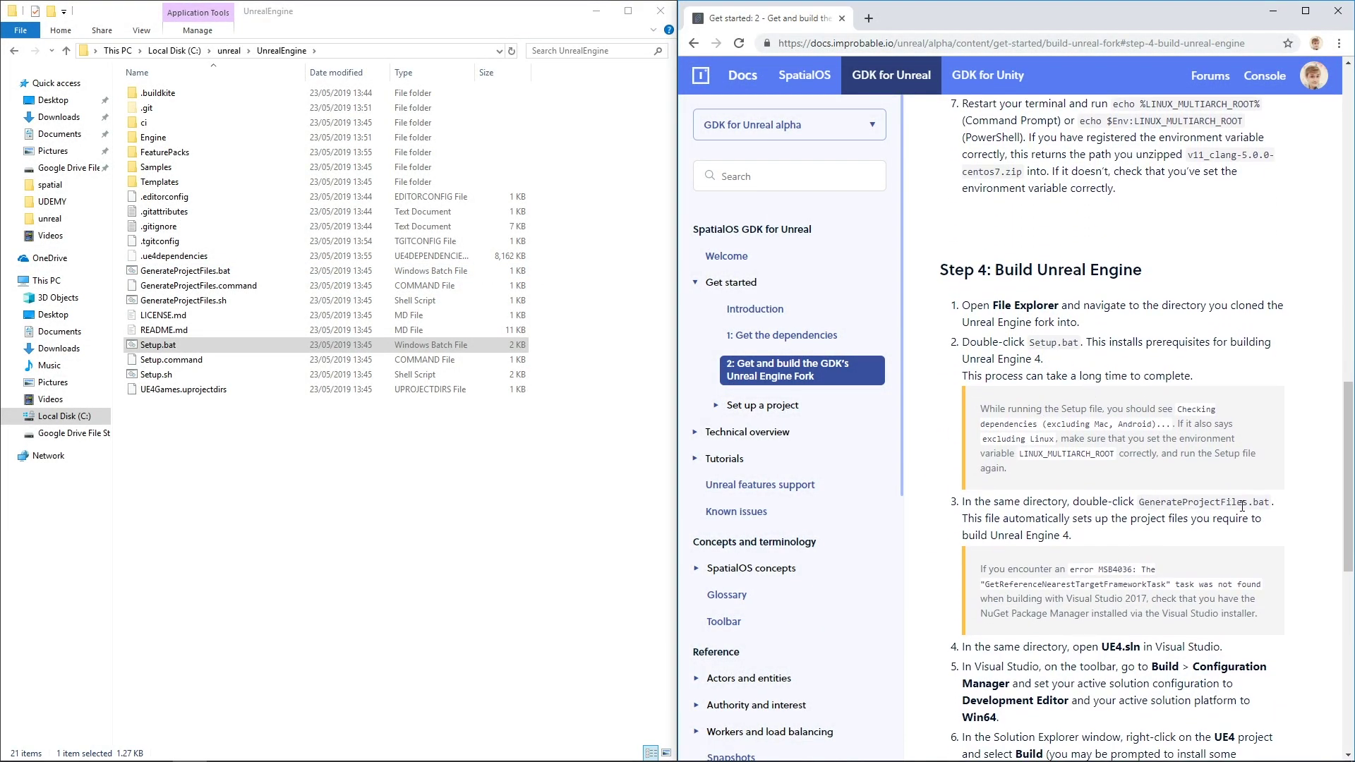
double_click(189, 272)
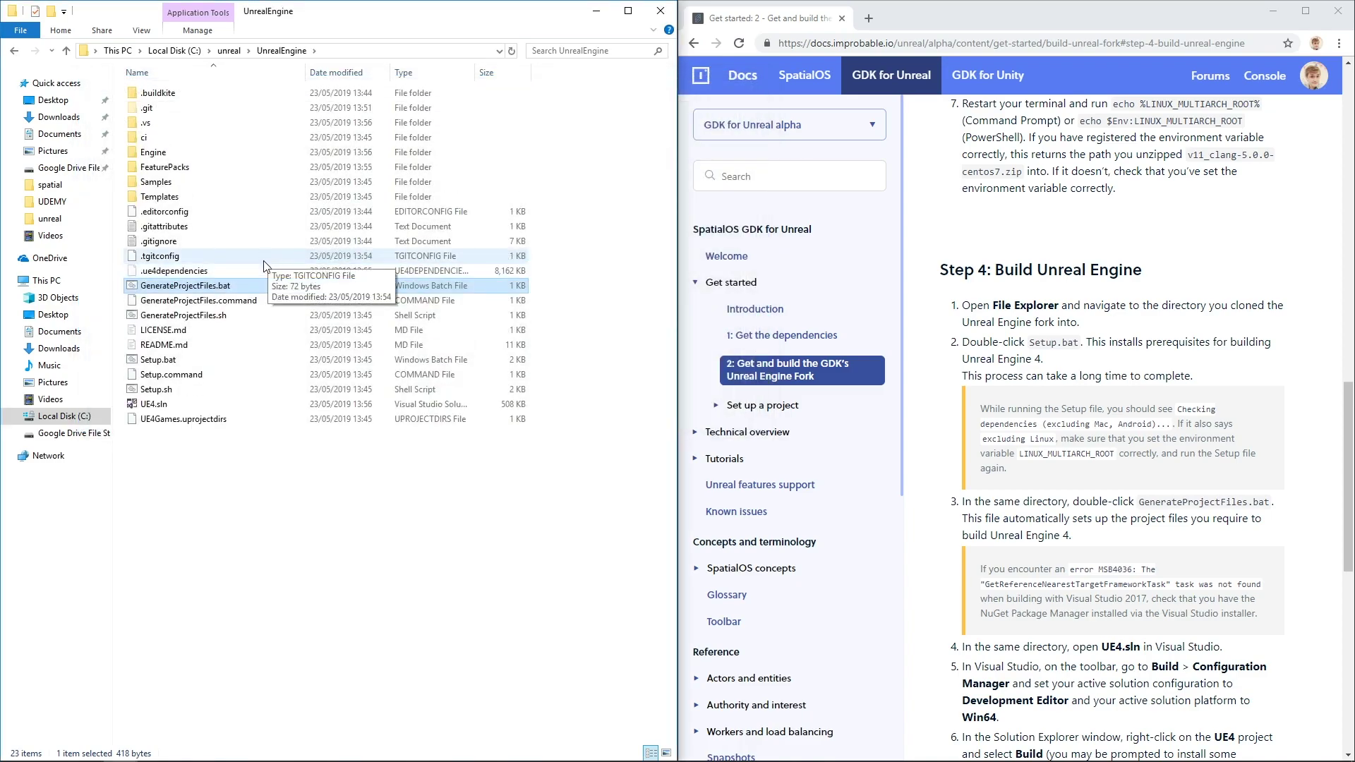
left_click(173, 410)
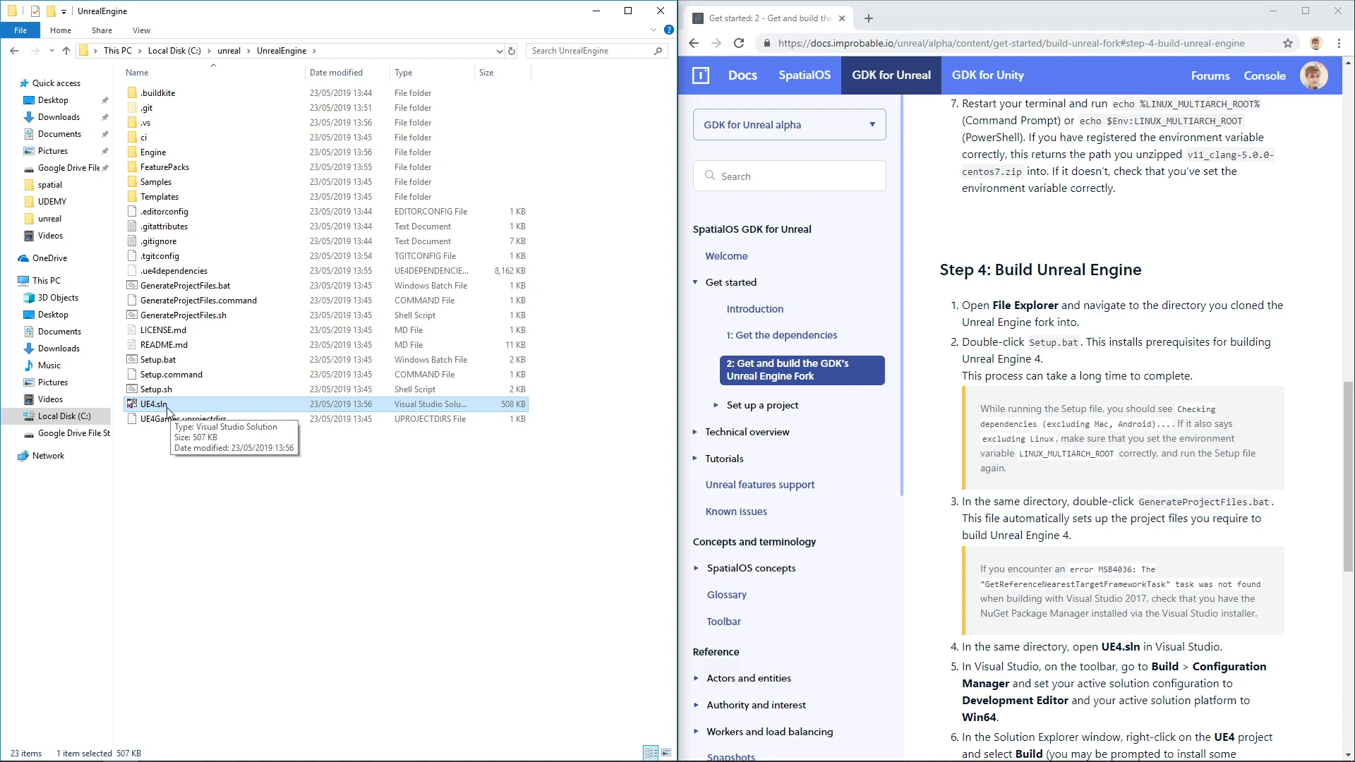
double_click(167, 408)
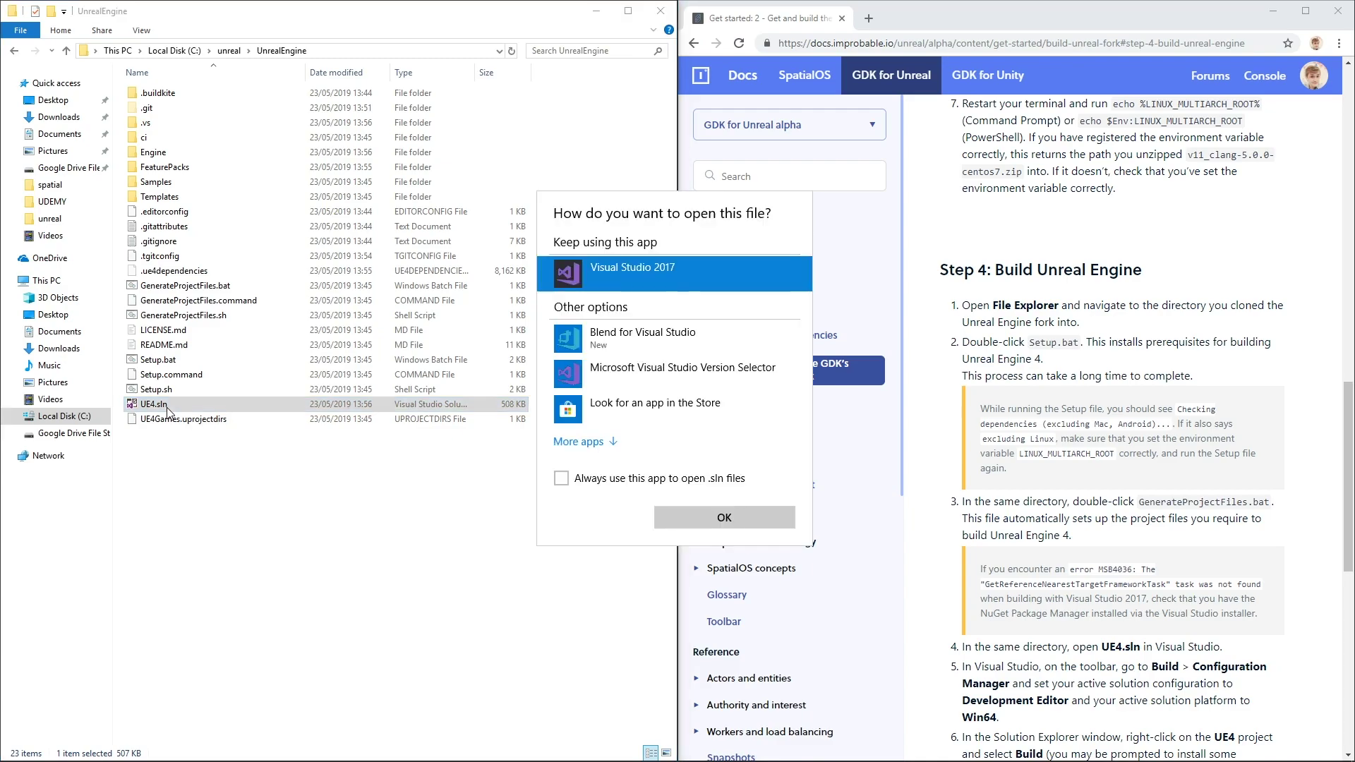
left_click(657, 523)
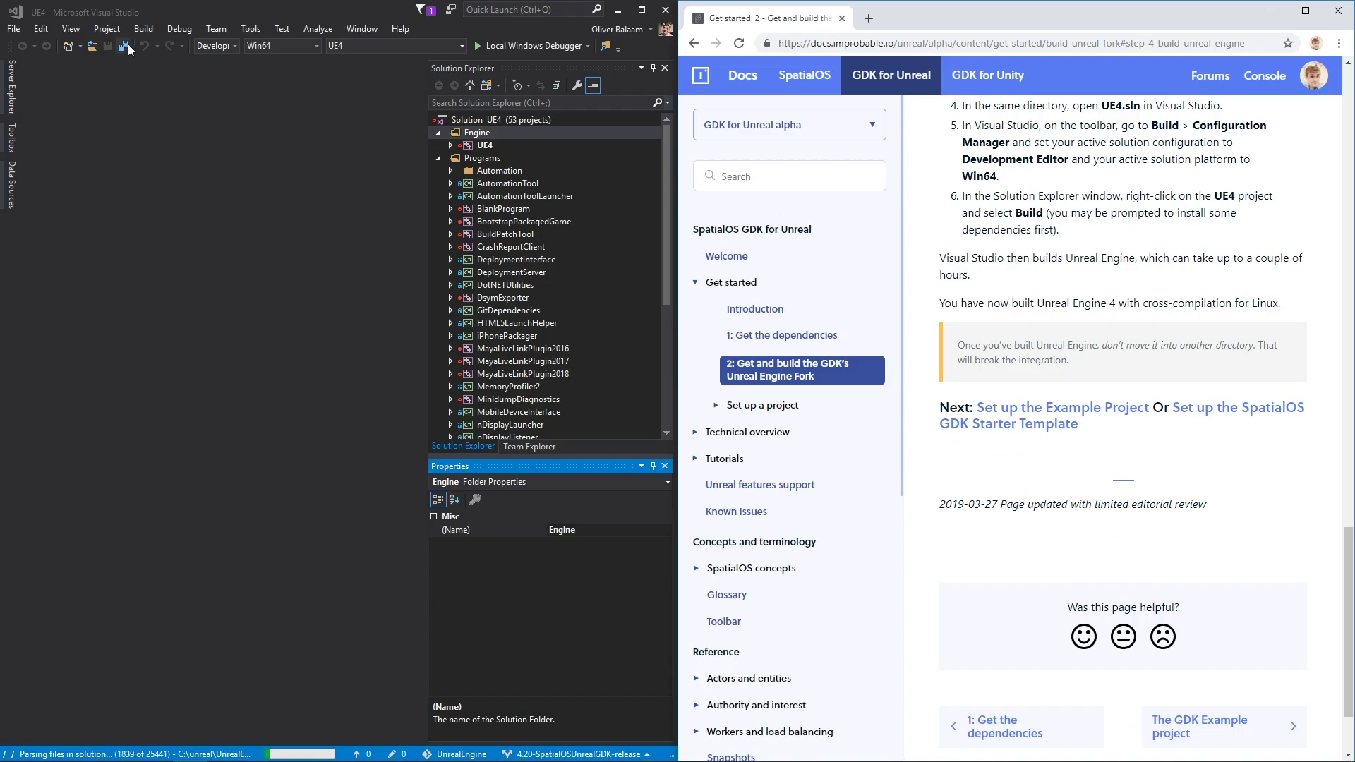
- Check in the Configuration Manager that the active solution configuration is Development Editor and the platform is Win64
left_click(242, 8)
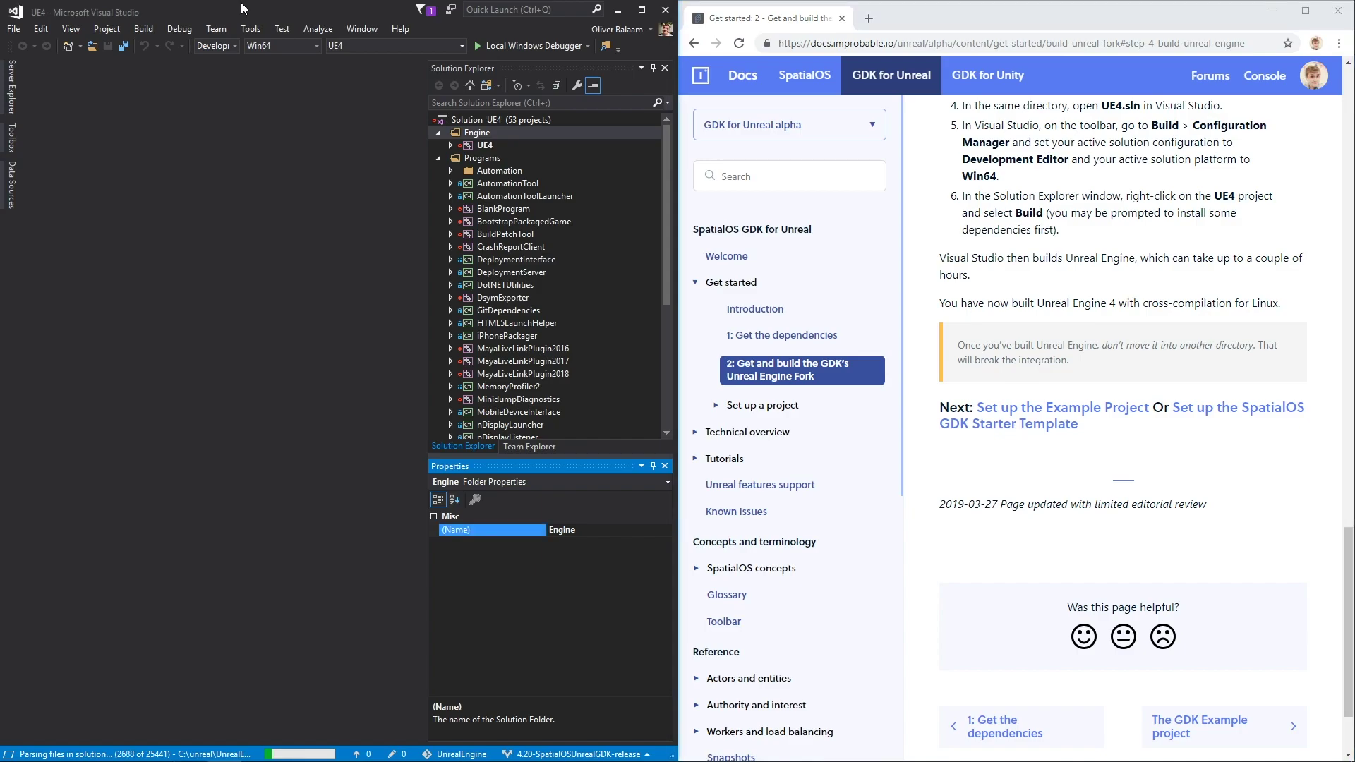
left_click(147, 28)
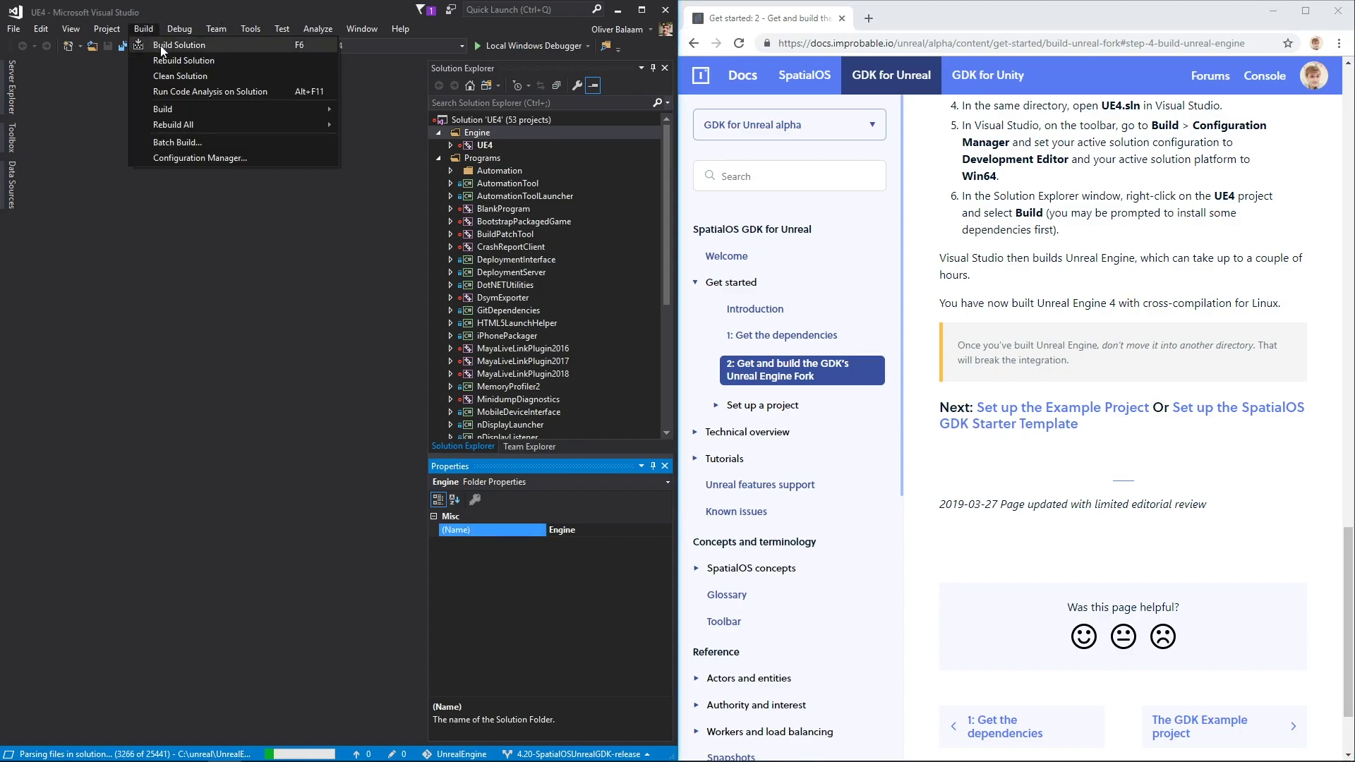
left_click(218, 158)
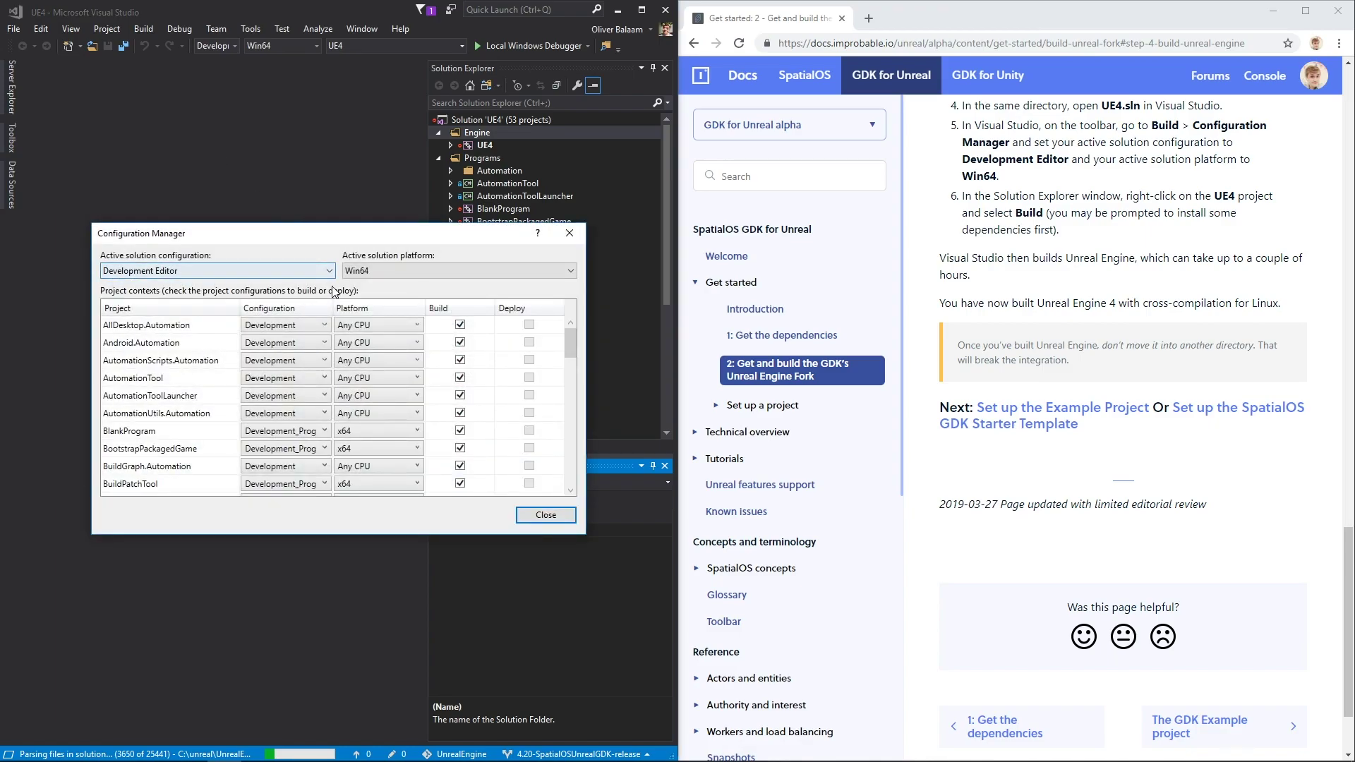
left_click(544, 516)
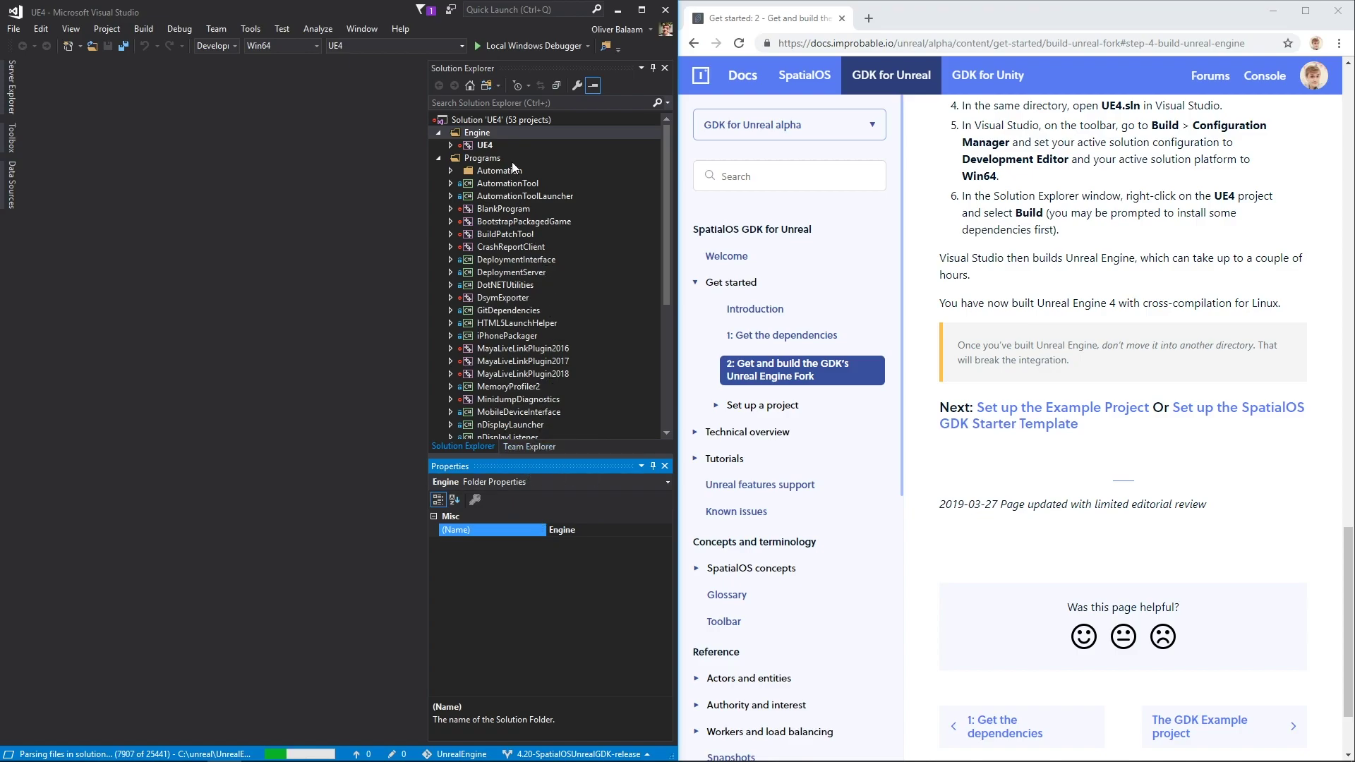
- Build the UE4 project in the Engine folder and enlarge the Visual Studio window and its build output view
left_click(485, 146)
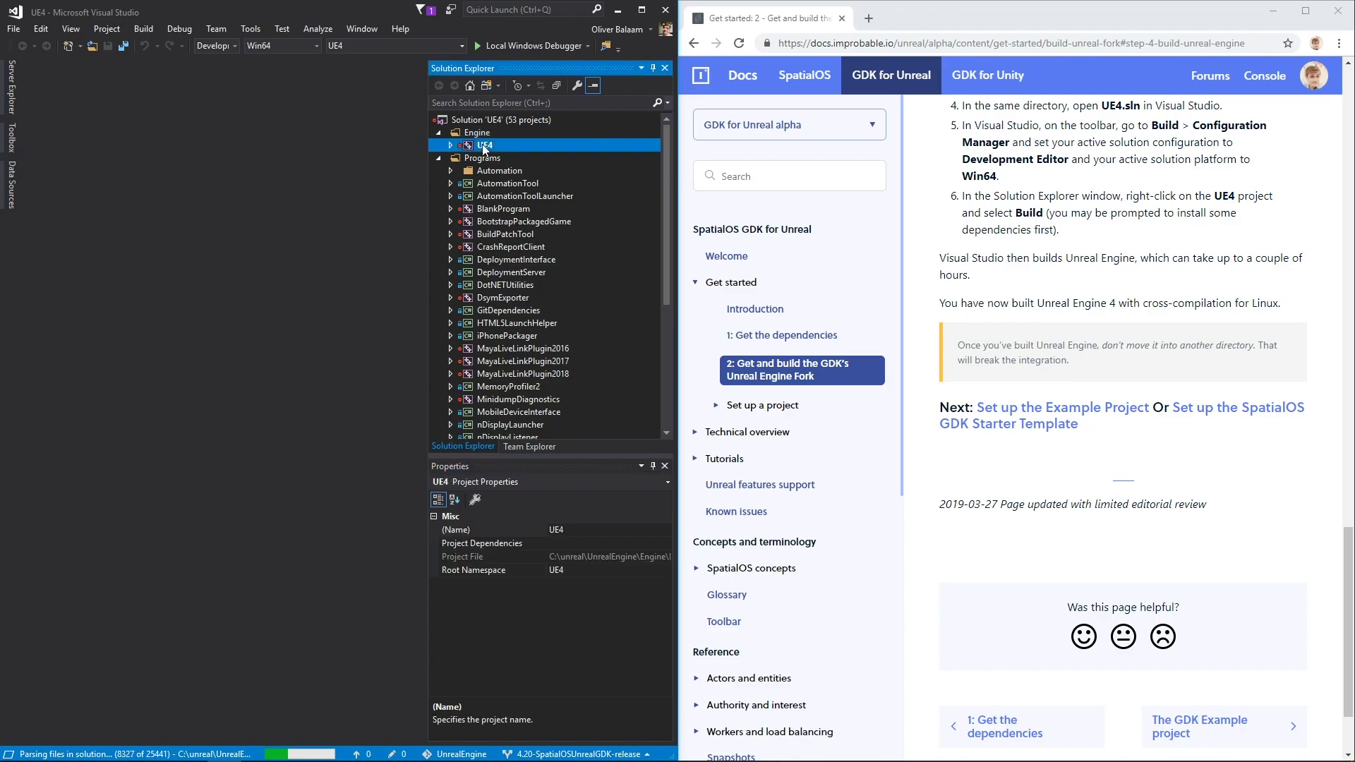
right_click(484, 148)
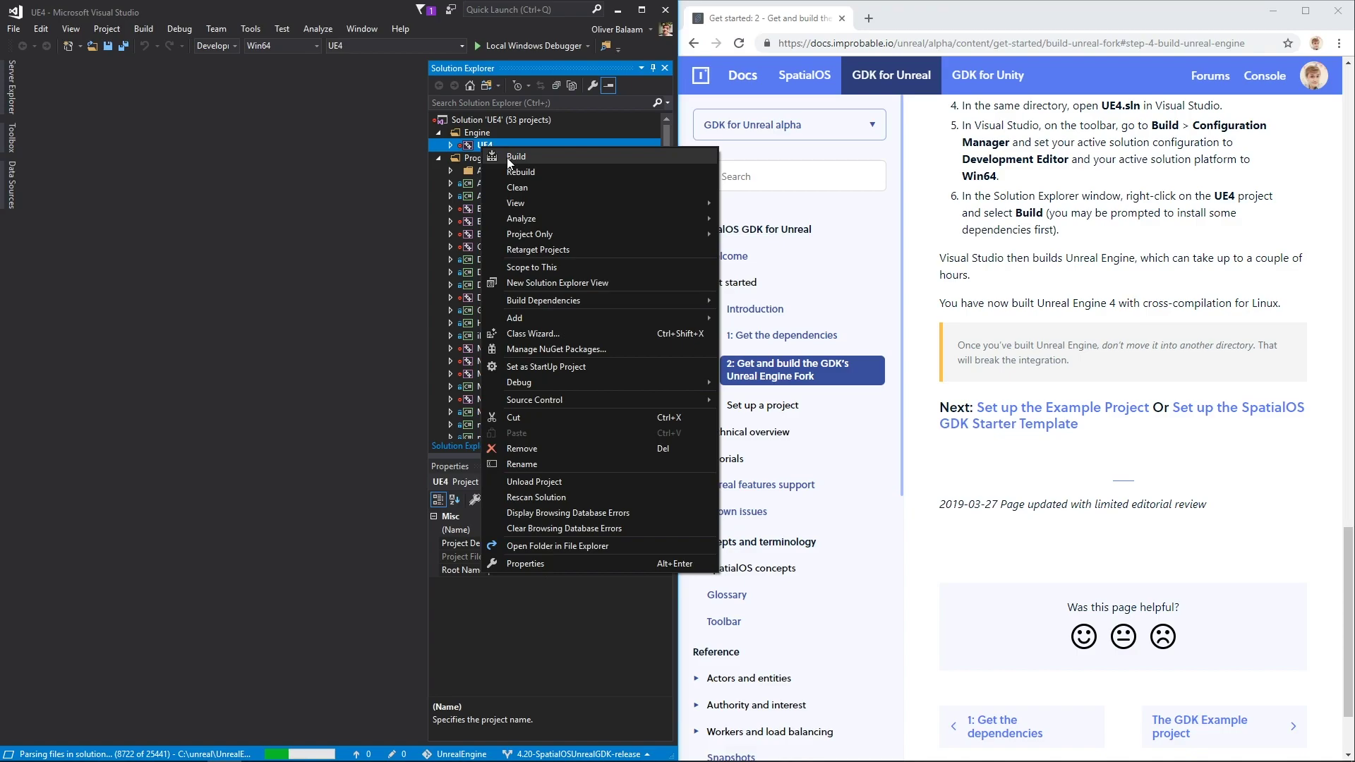
left_click(508, 158)
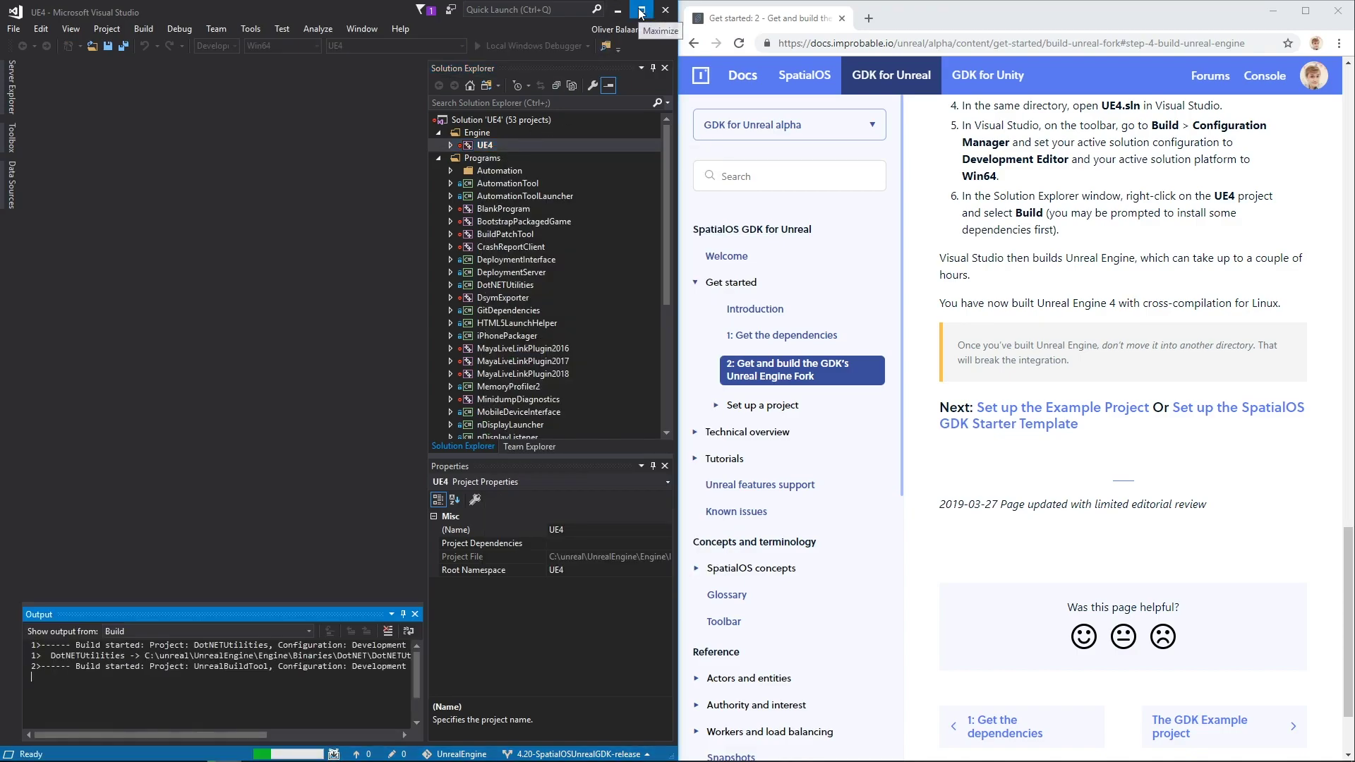
left_click(641, 10)
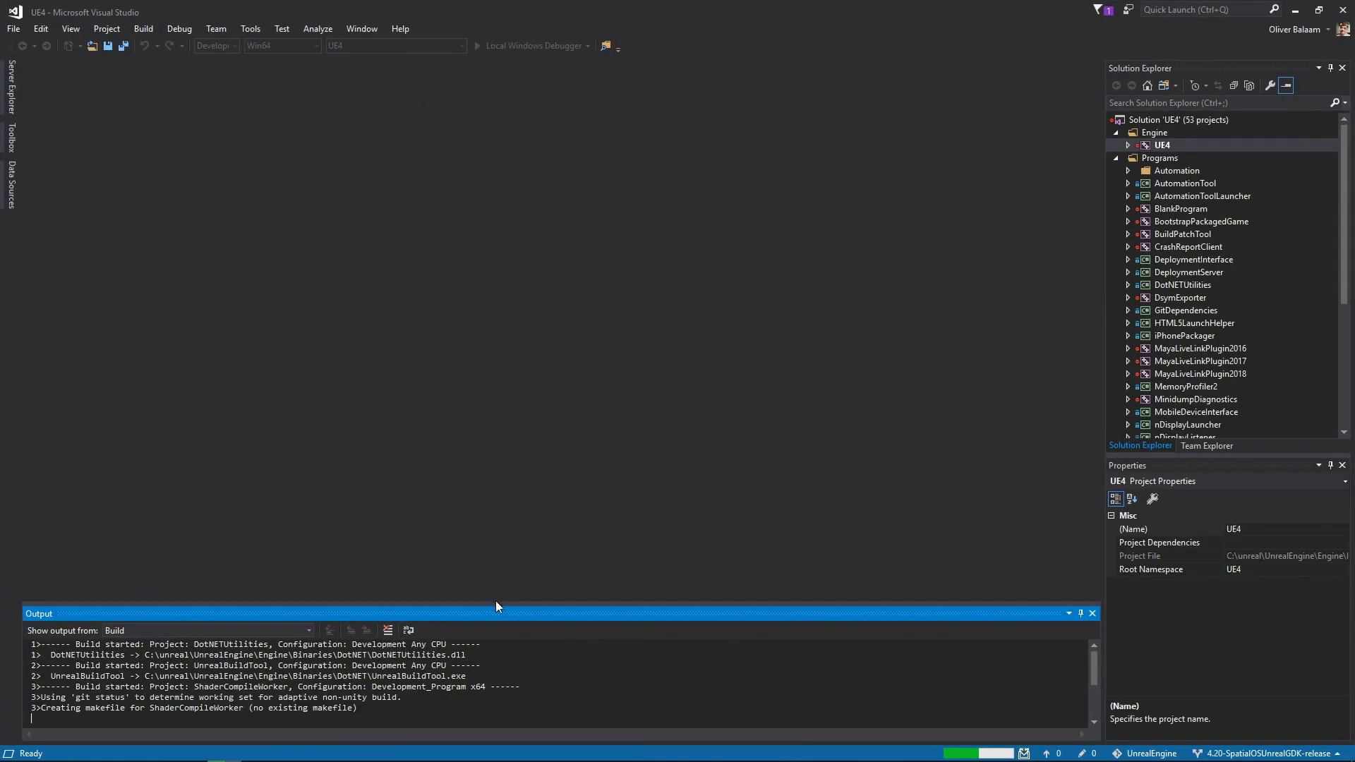
left_click_drag(497, 605, 539, 277)
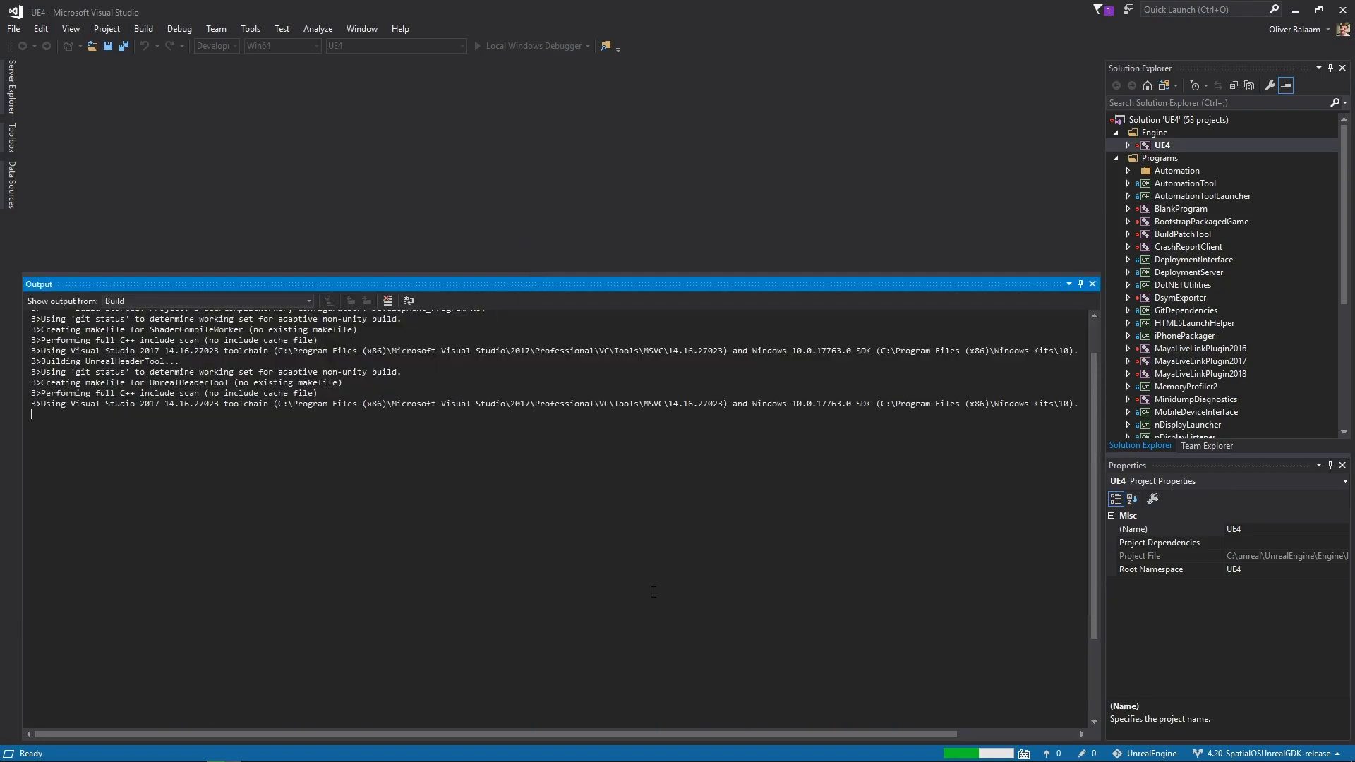